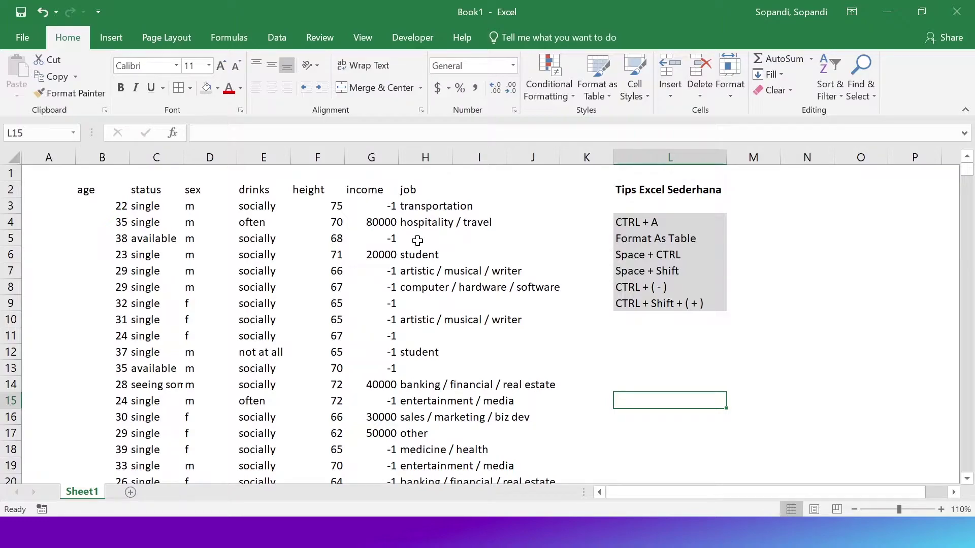
pyautogui.click(144, 205)
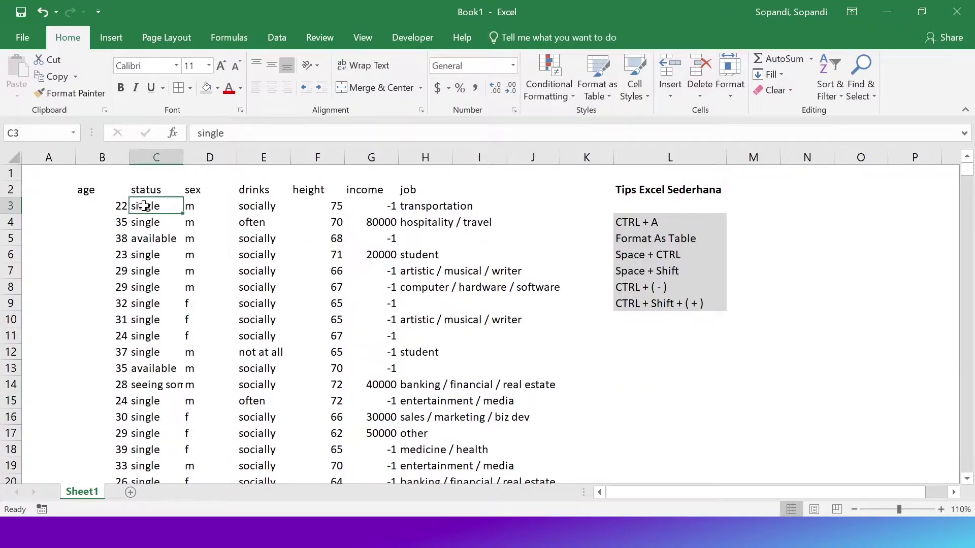
pyautogui.press('Left')
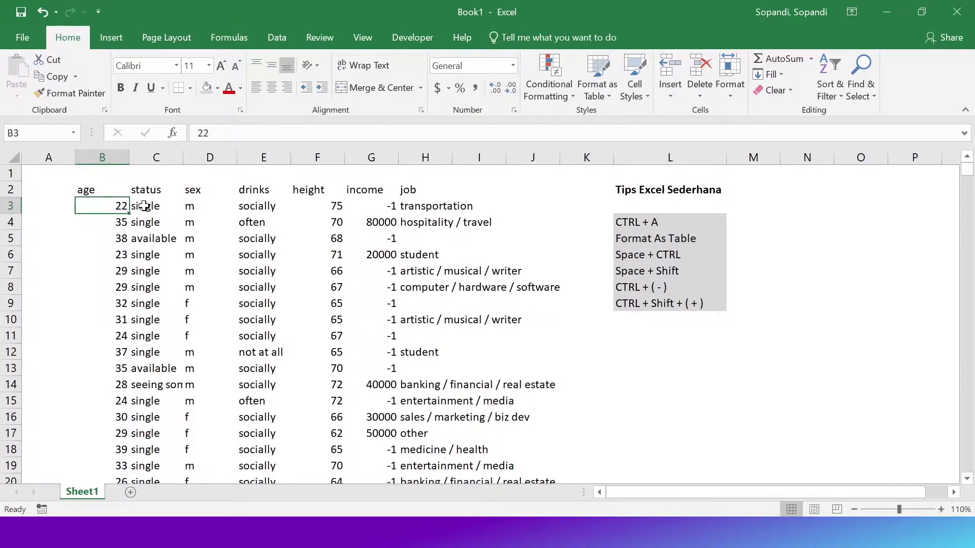
pyautogui.press('Up')
pyautogui.press('Up')
pyautogui.press('Down')
pyautogui.press('Down')
pyautogui.press('Right')
pyautogui.press('Right')
pyautogui.press('Right')
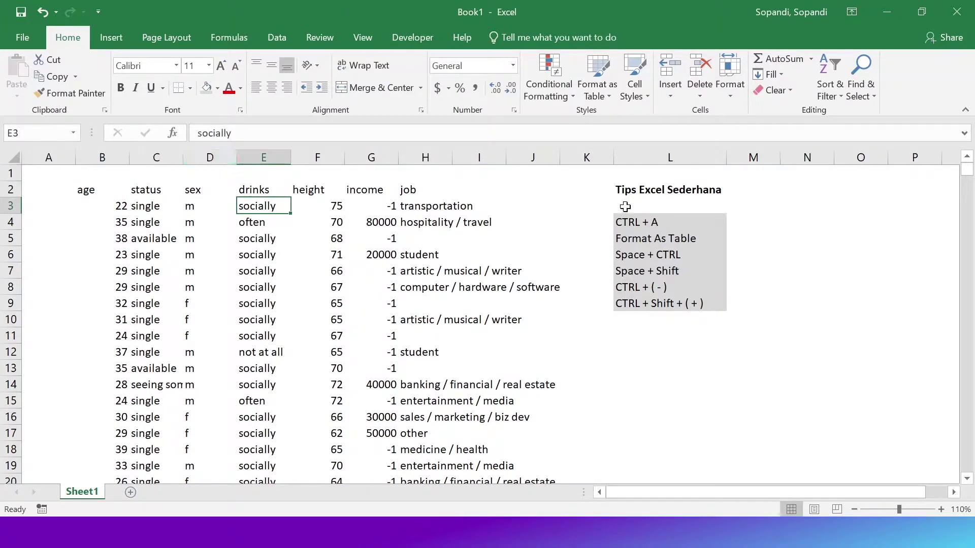
pyautogui.click(640, 222)
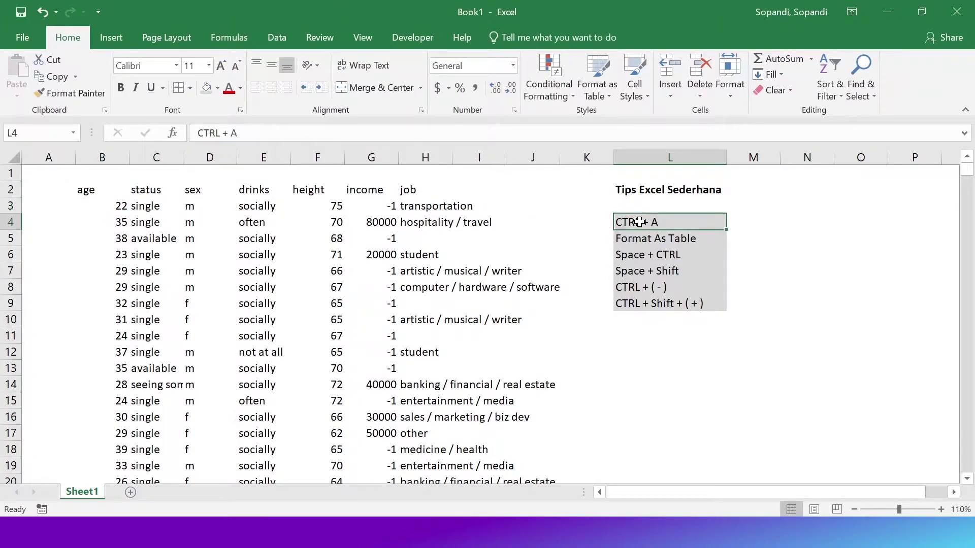
# Select the whole data range around cell B4 and extend the selection to the entire sheet.
pyautogui.click(92, 202)
pyautogui.press('Right')
pyautogui.press('Left')
pyautogui.press('Up')
pyautogui.press('Down')
pyautogui.press('Down')
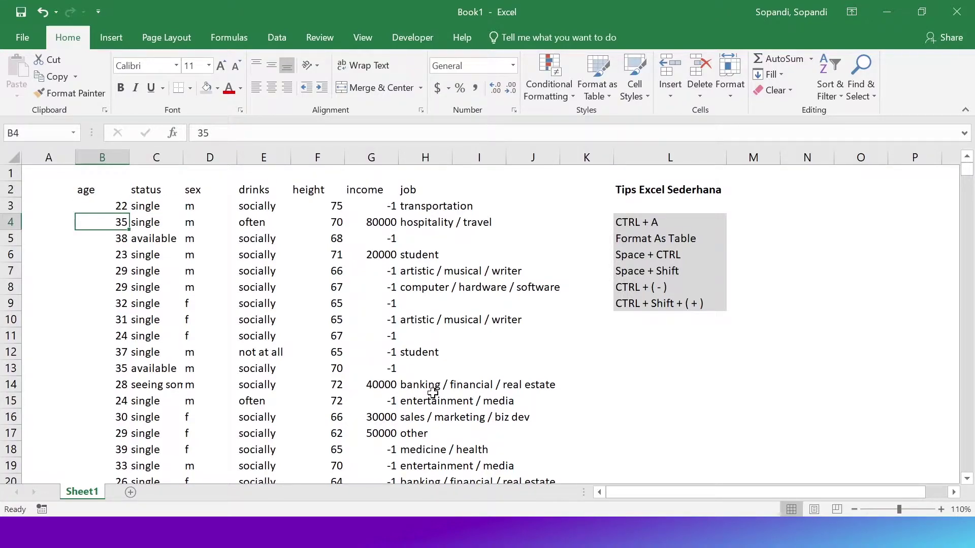
pyautogui.hotkey('ctrl', 'a')
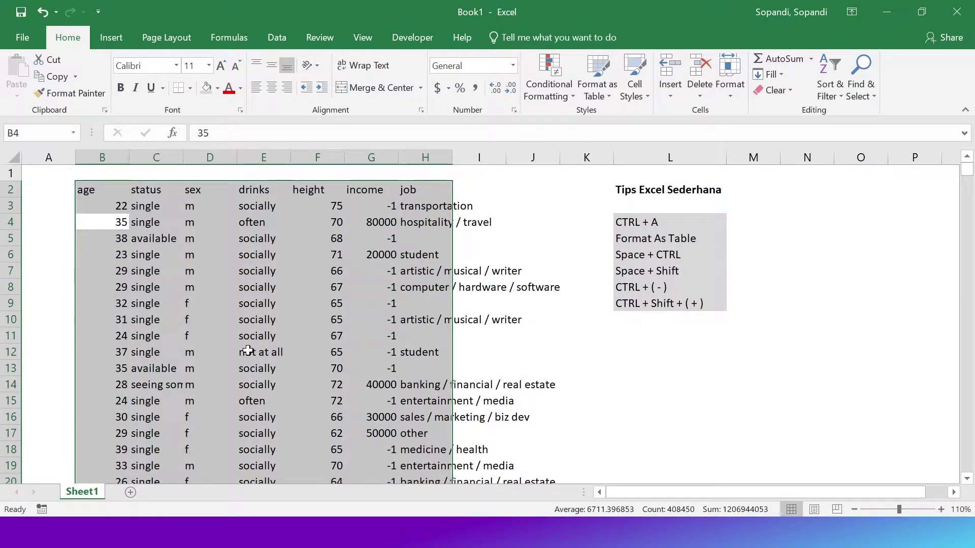
pyautogui.hotkey('ctrl', 'a')
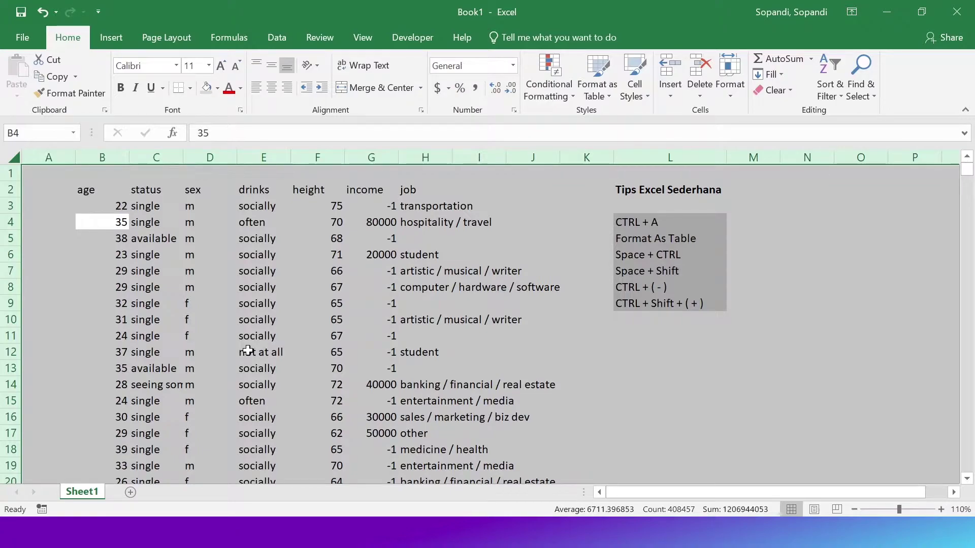
pyautogui.click(231, 303)
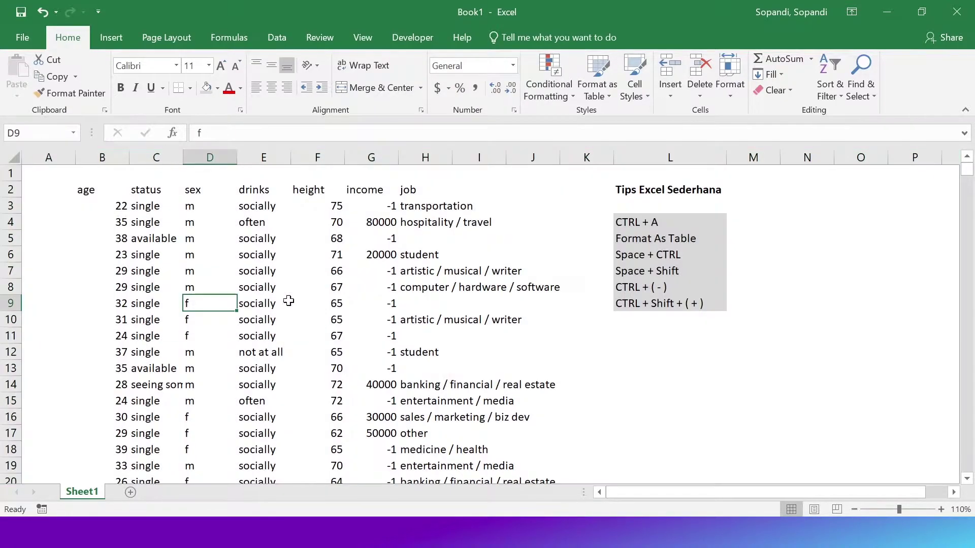
# Select the shaded list of Excel tips in L4:L9 and extend the selection to the entire sheet.
pyautogui.click(636, 252)
pyautogui.hotkey('ctrl', 'a')
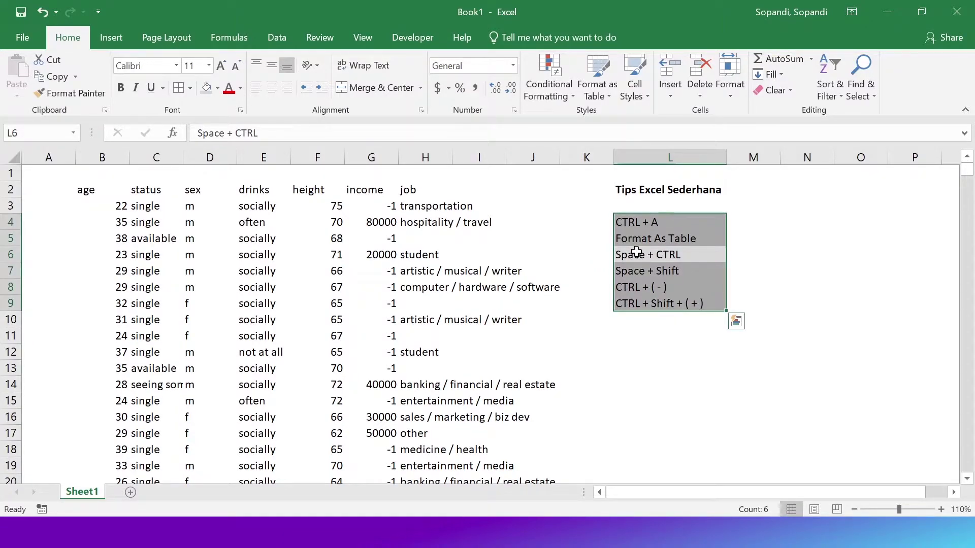
pyautogui.hotkey('ctrl', 'a')
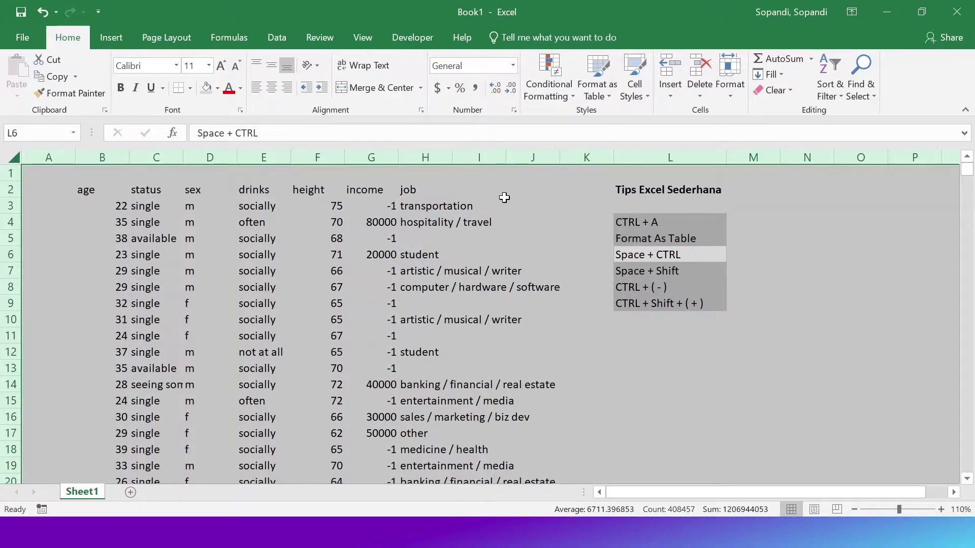
# Select the entire sheet starting from empty cell J2, and clear the selection again.
pyautogui.click(528, 188)
pyautogui.hotkey('ctrl', 'a')
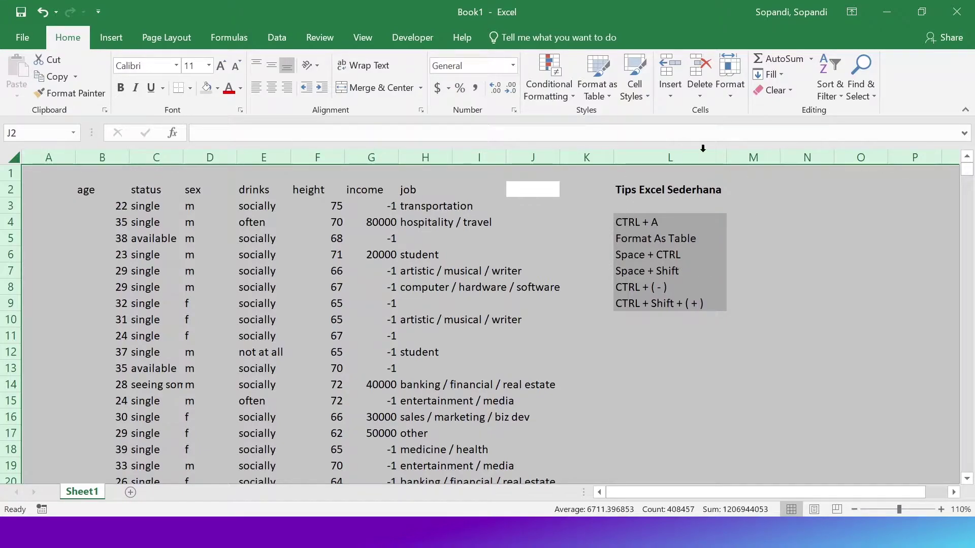
pyautogui.click(784, 317)
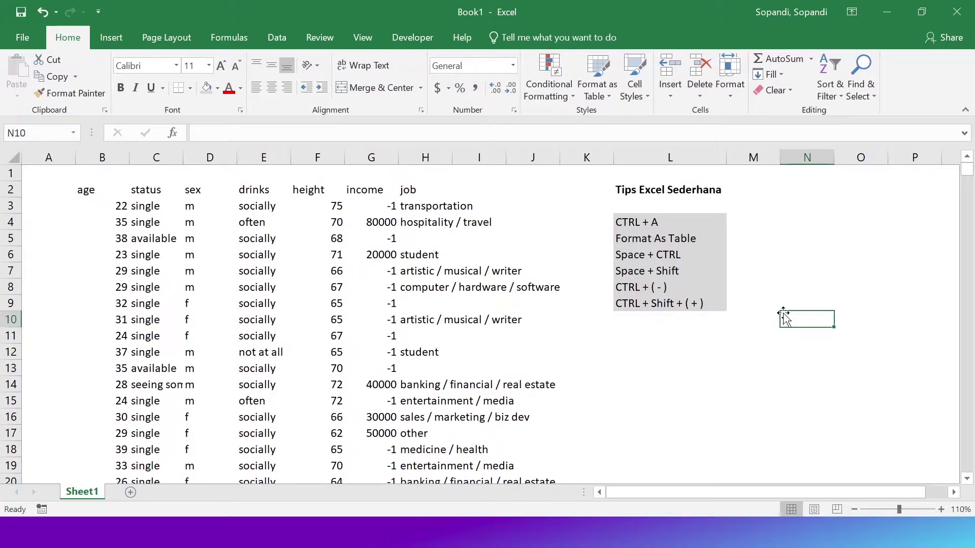
# Format the data range B2:H59949 as a table with headers, using the light style with a solid grey header row.
pyautogui.click(115, 254)
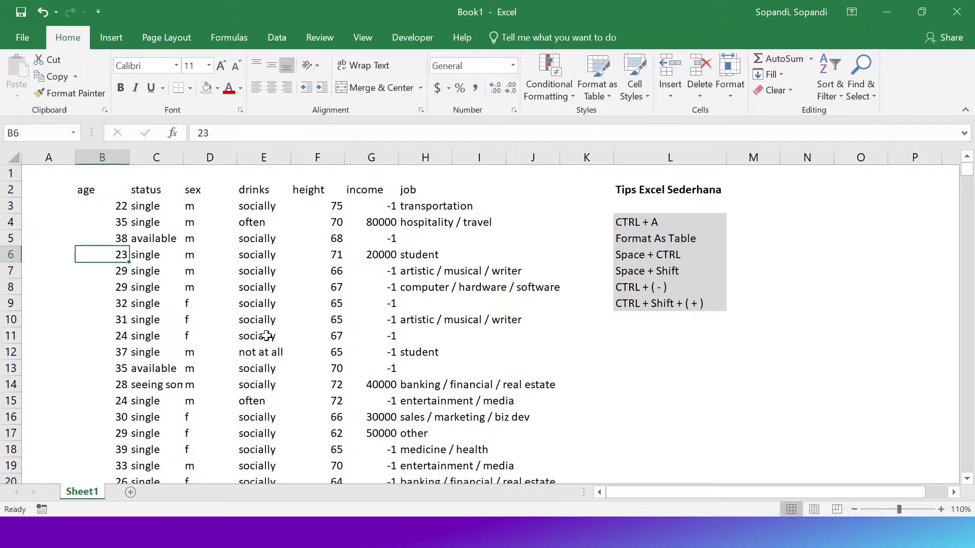
pyautogui.hotkey('ctrl', 'a')
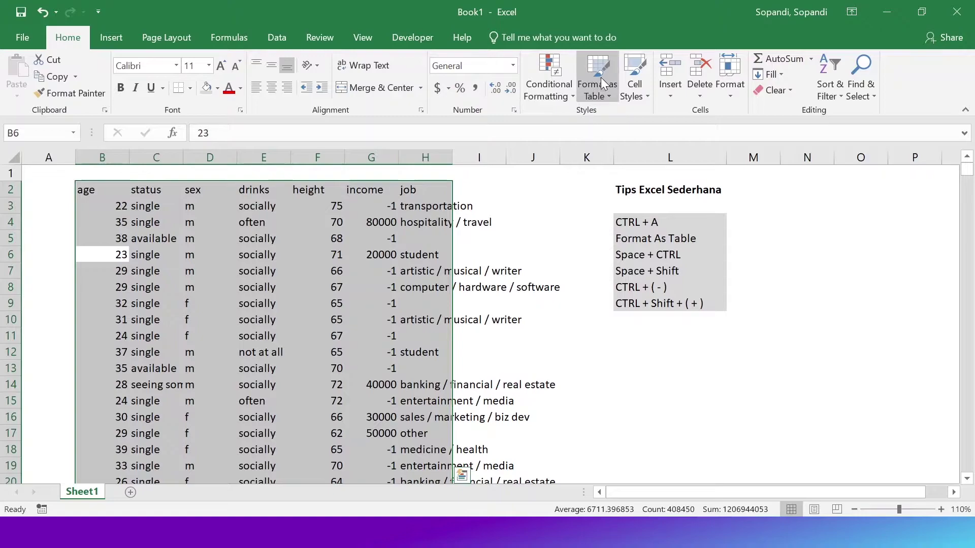
pyautogui.click(610, 91)
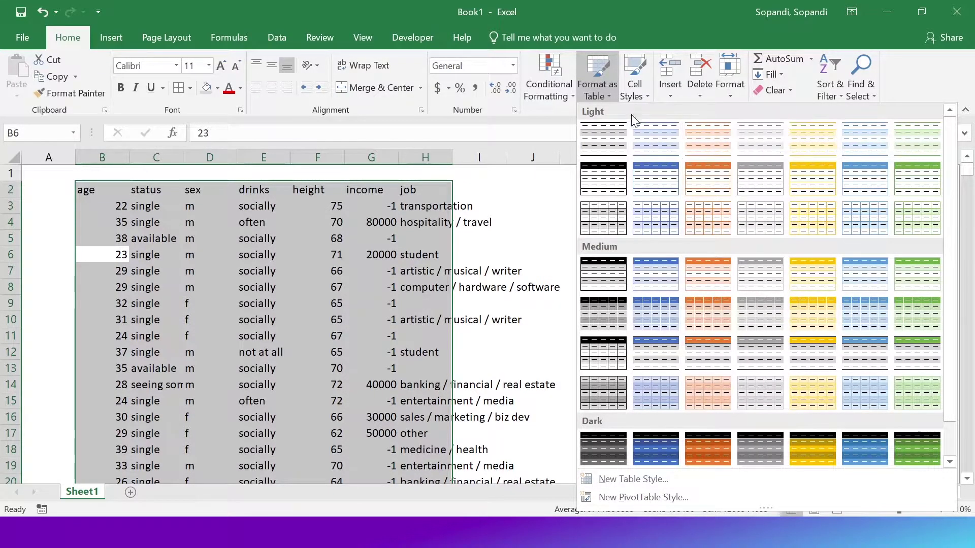
pyautogui.click(777, 182)
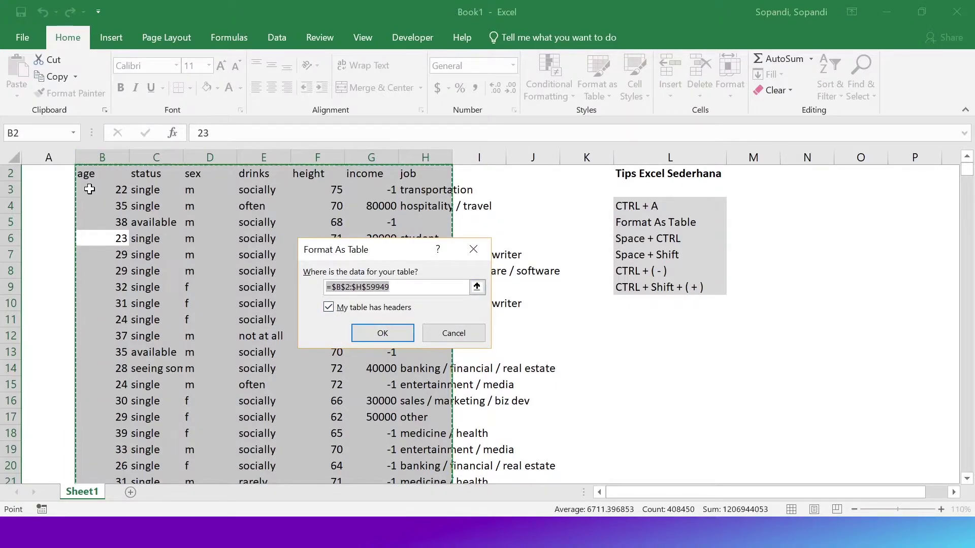
pyautogui.click(382, 333)
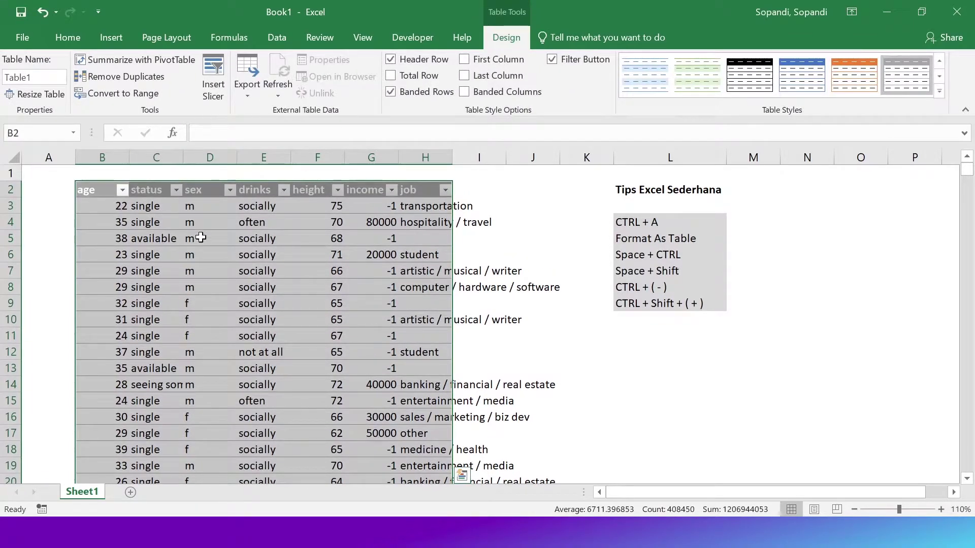
pyautogui.click(94, 174)
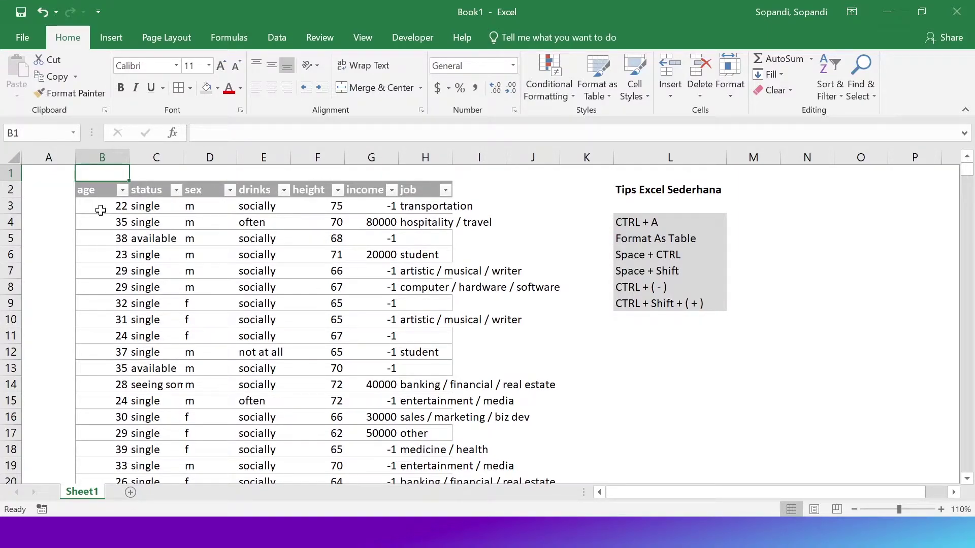
# Look through the filter options of the age and status columns without applying a filter.
pyautogui.click(122, 190)
pyautogui.scroll(-15, 96, 355)
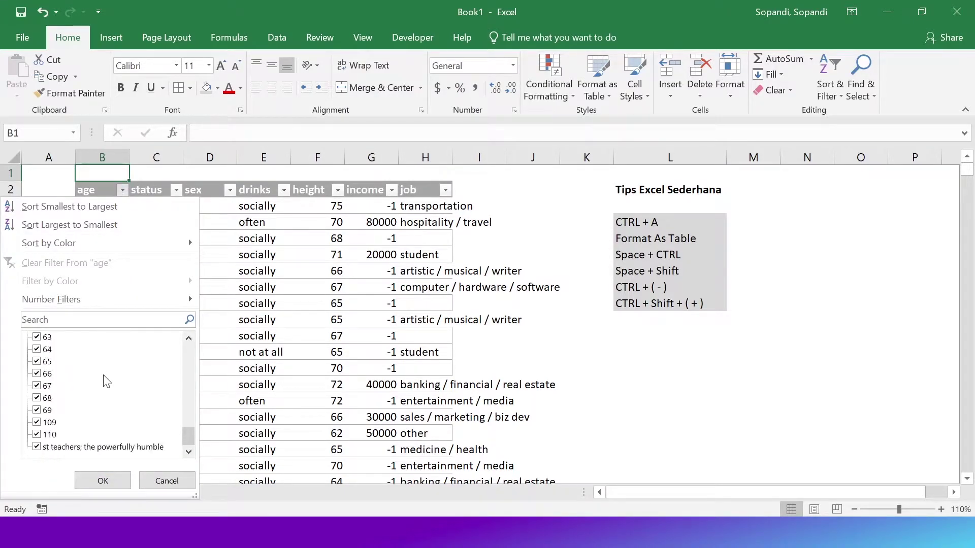
pyautogui.scroll(5, 110, 396)
pyautogui.click(166, 481)
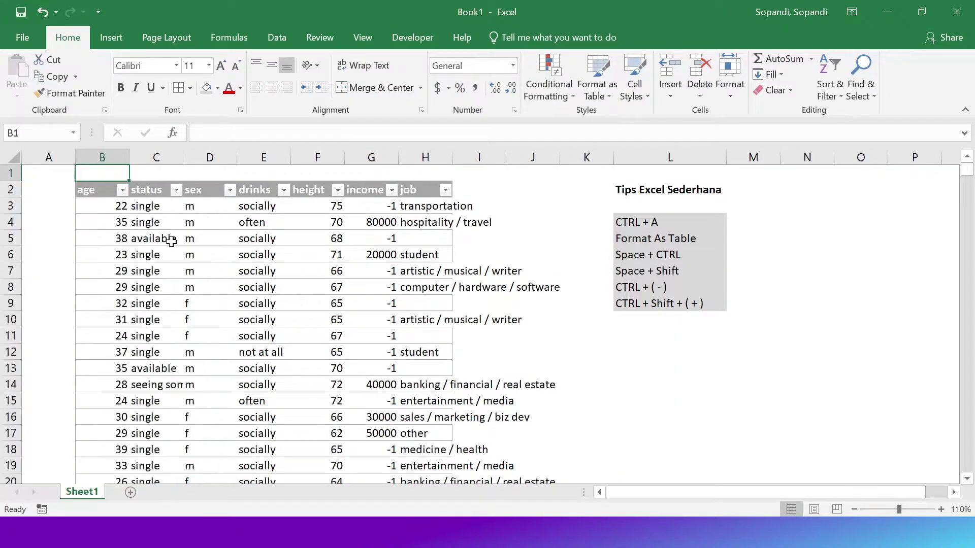
pyautogui.click(176, 190)
pyautogui.click(165, 479)
# Calculate the average age in cell L11 with the formula =AVERAGE(Table1[age]).
pyautogui.click(629, 336)
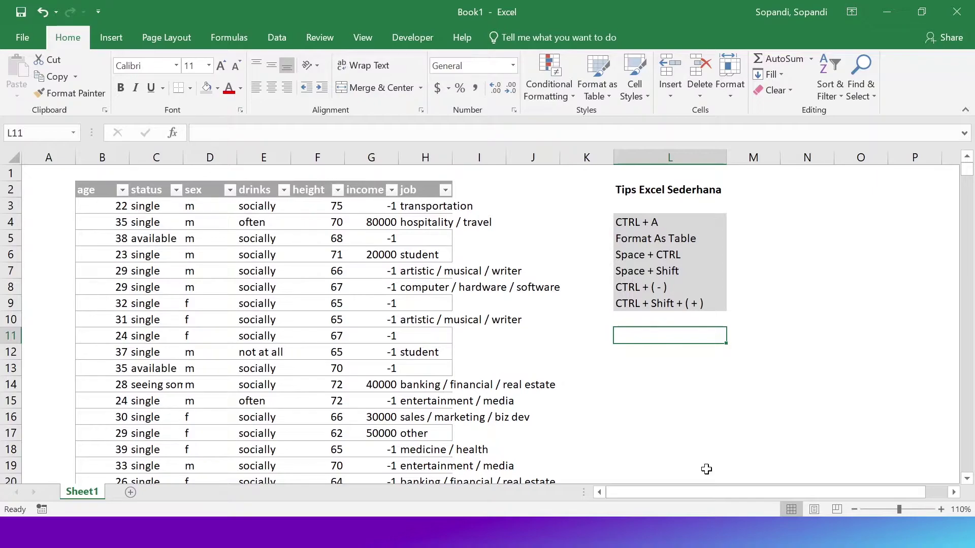
pyautogui.write('=')
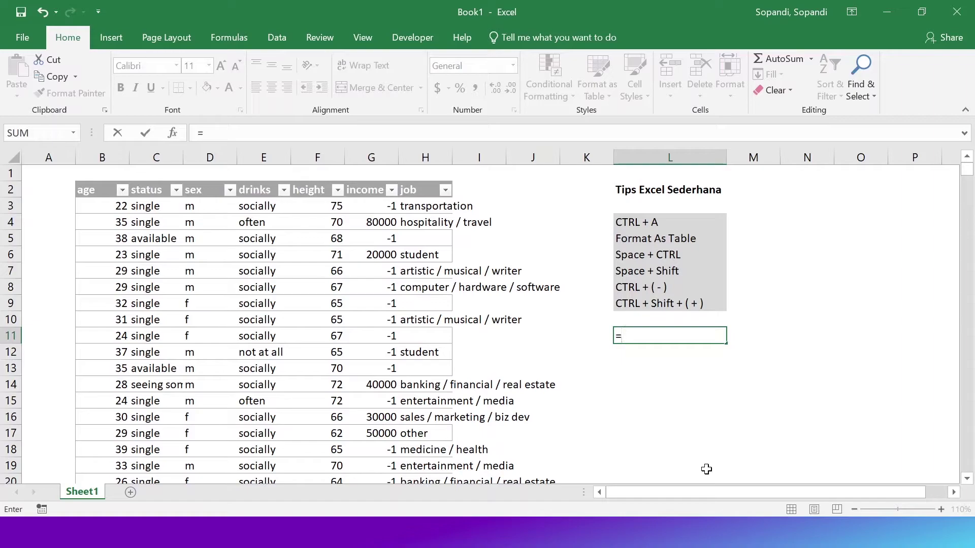
pyautogui.write('av')
pyautogui.press('Down')
pyautogui.press('Down')
pyautogui.press('Up')
pyautogui.press('Tab')
pyautogui.write('tab')
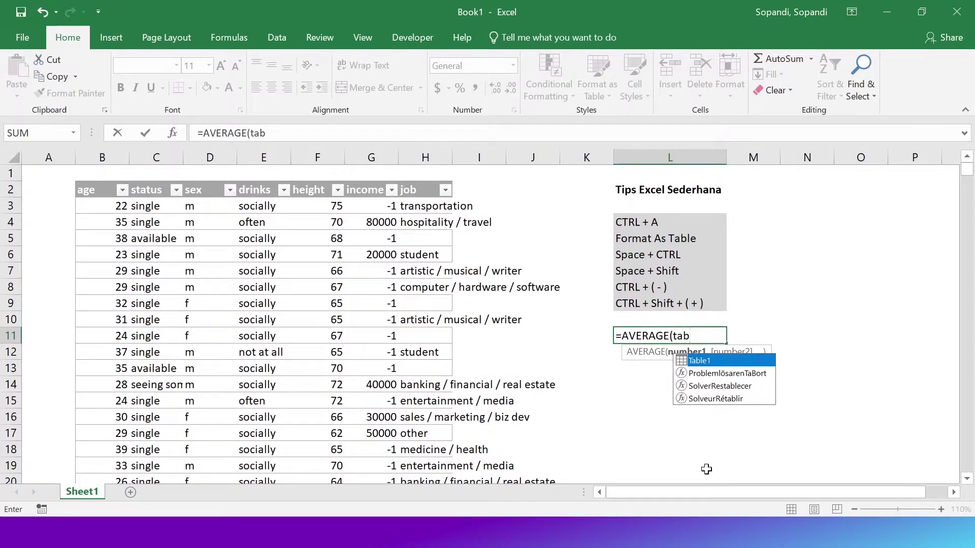
pyautogui.press('Tab')
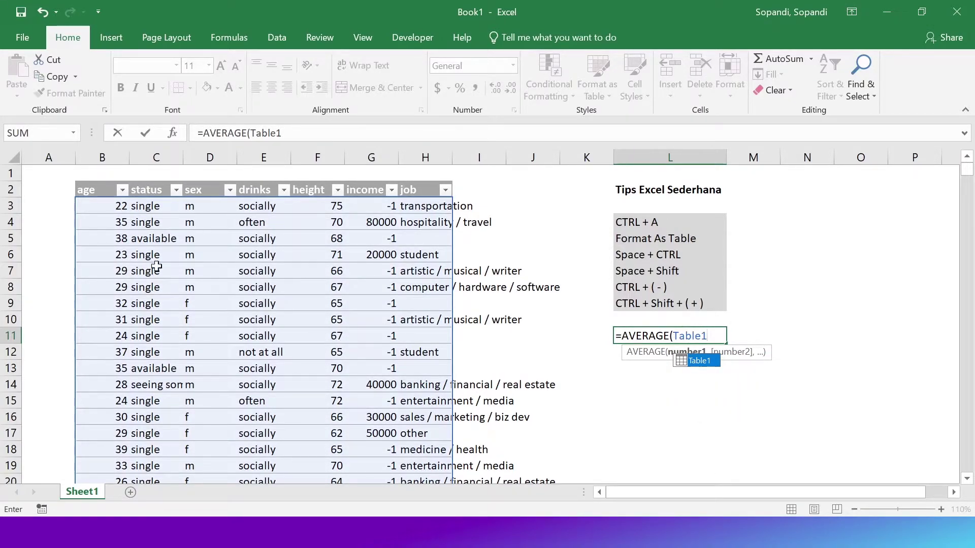
pyautogui.write('[')
pyautogui.press('Down')
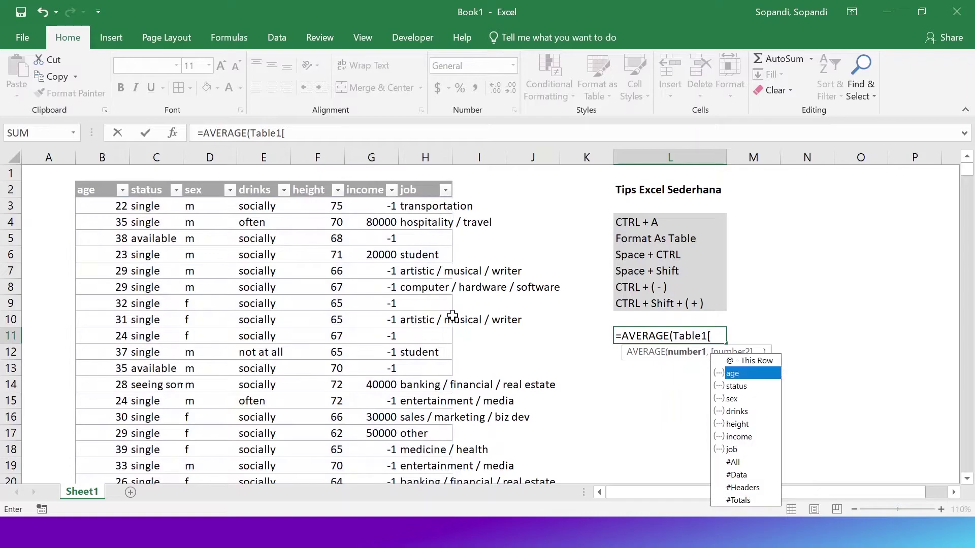
pyautogui.press('Tab')
pyautogui.write('])')
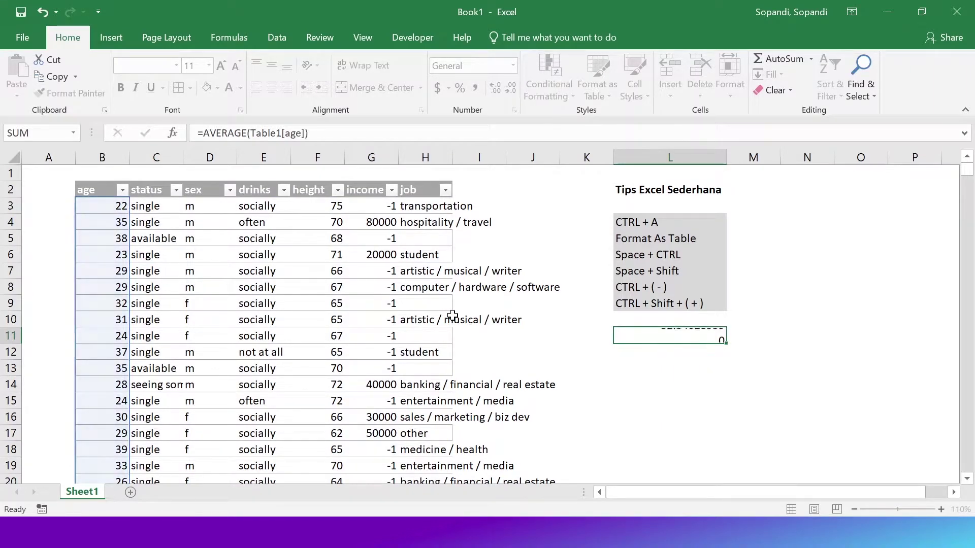
pyautogui.press('Return')
pyautogui.click(649, 372)
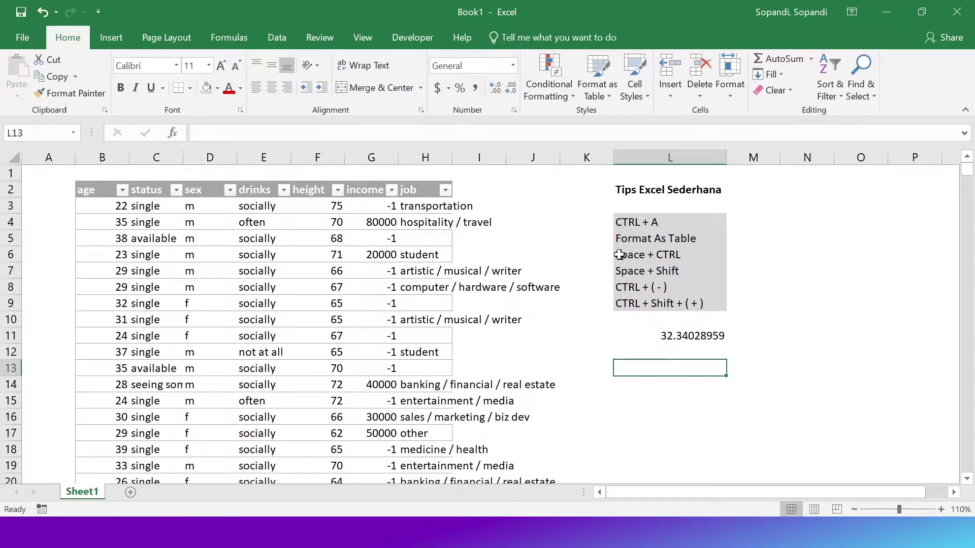
pyautogui.click(682, 332)
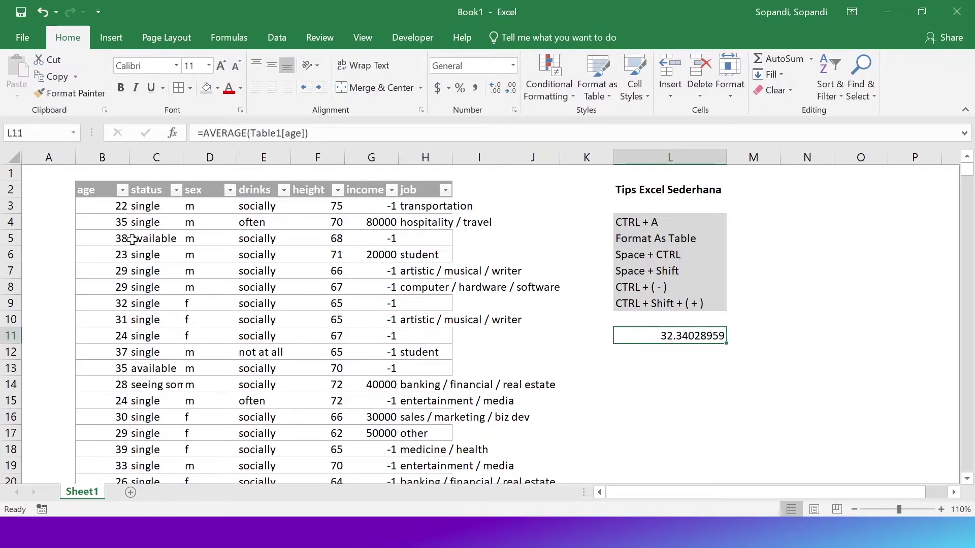
# Convert the data table back to a normal range.
pyautogui.click(133, 239)
pyautogui.click(505, 41)
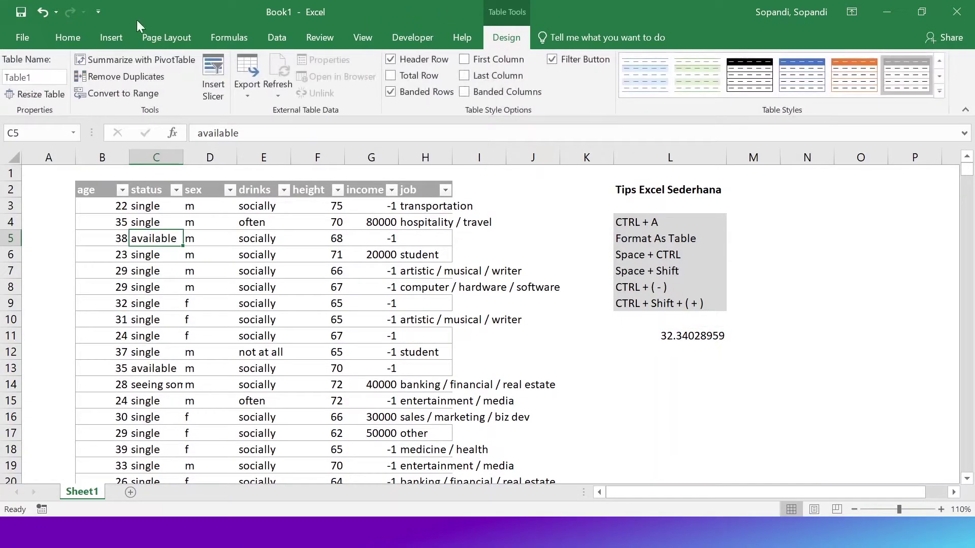
pyautogui.click(126, 95)
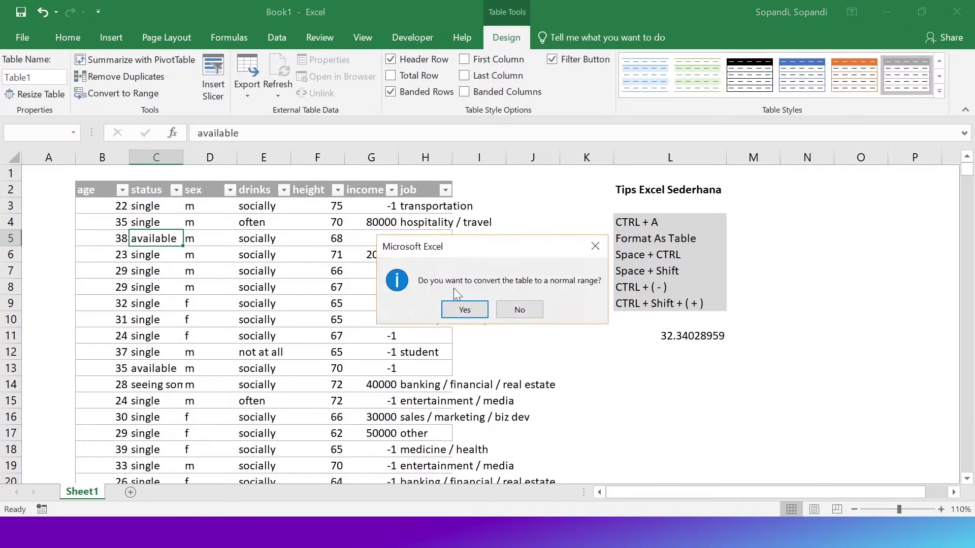
pyautogui.click(470, 312)
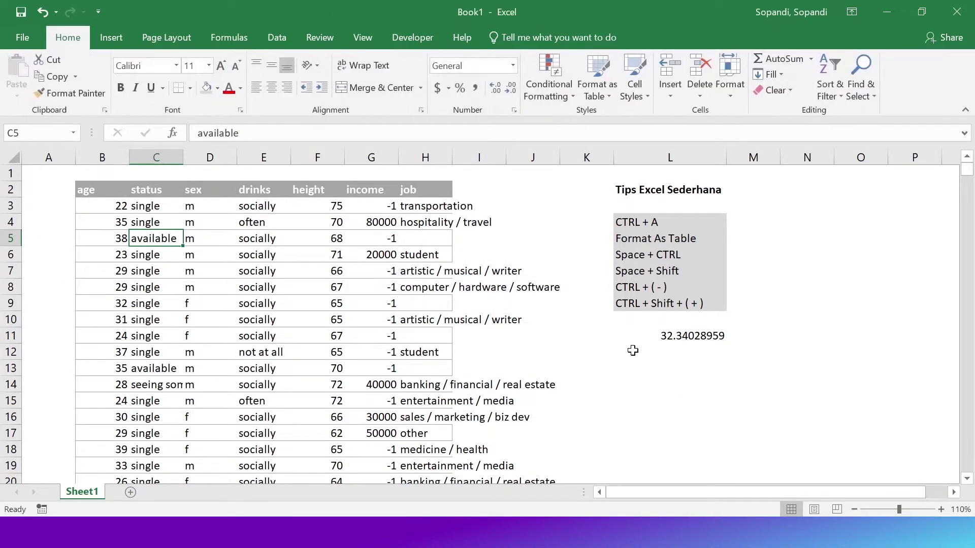
# Calculate the average age in cell L13 with the formula =AVERAGE(B3:B59949) and clear the cell again.
pyautogui.click(694, 364)
pyautogui.write('=ave')
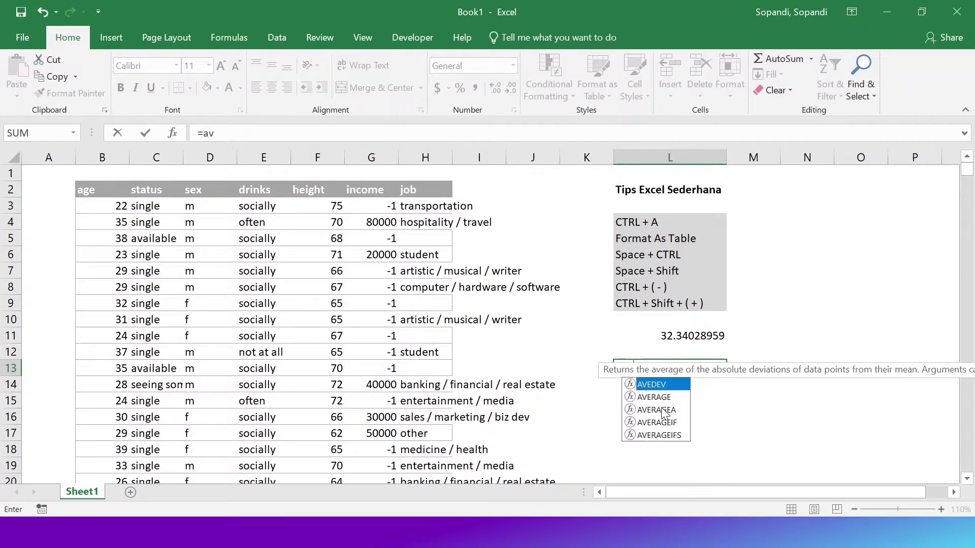
pyautogui.press('Down')
pyautogui.press('Tab')
pyautogui.press('Left')
pyautogui.press('Left')
pyautogui.press('Left')
pyautogui.press('Left')
pyautogui.press('Left')
pyautogui.press('Left')
pyautogui.press('Left')
pyautogui.press('Left')
pyautogui.press('Left')
pyautogui.press('Left')
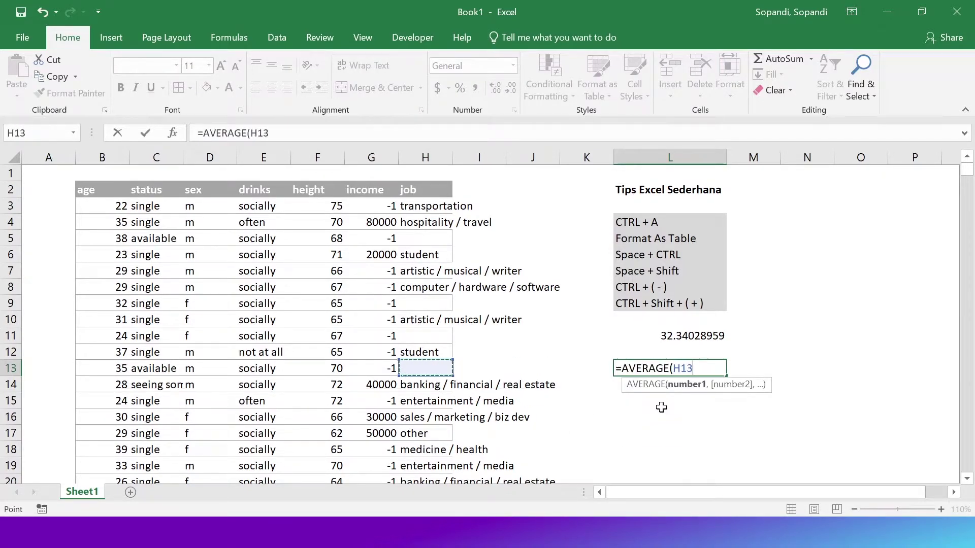
pyautogui.hotkey('ctrl', 'Up')
pyautogui.press('Down')
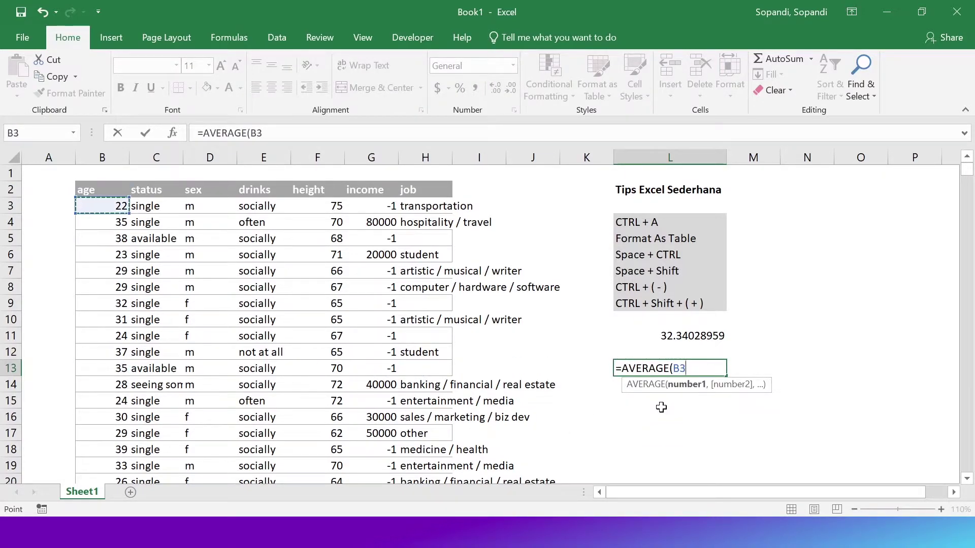
pyautogui.hotkey('ctrl', 'shift', 'Down')
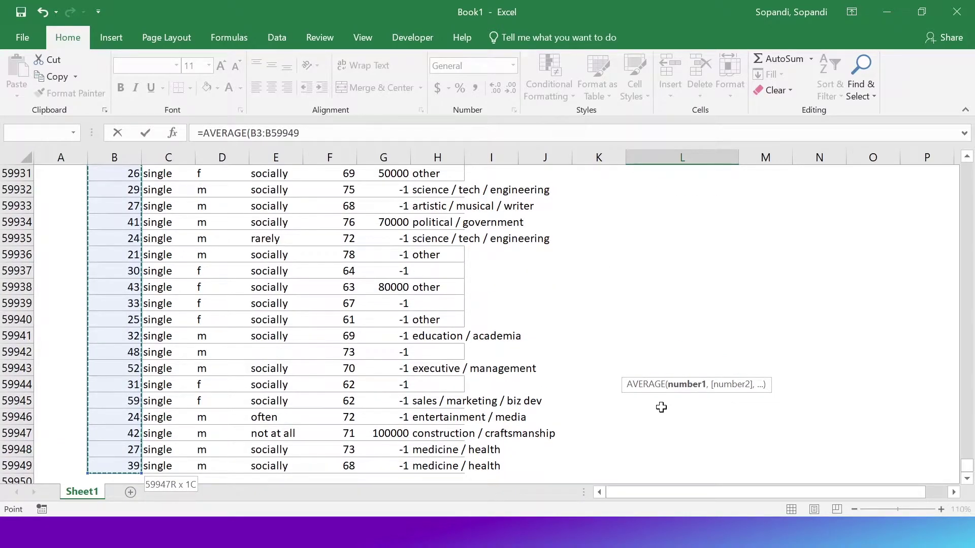
pyautogui.press('Return')
pyautogui.press('Up')
pyautogui.press('Up')
pyautogui.press('Down')
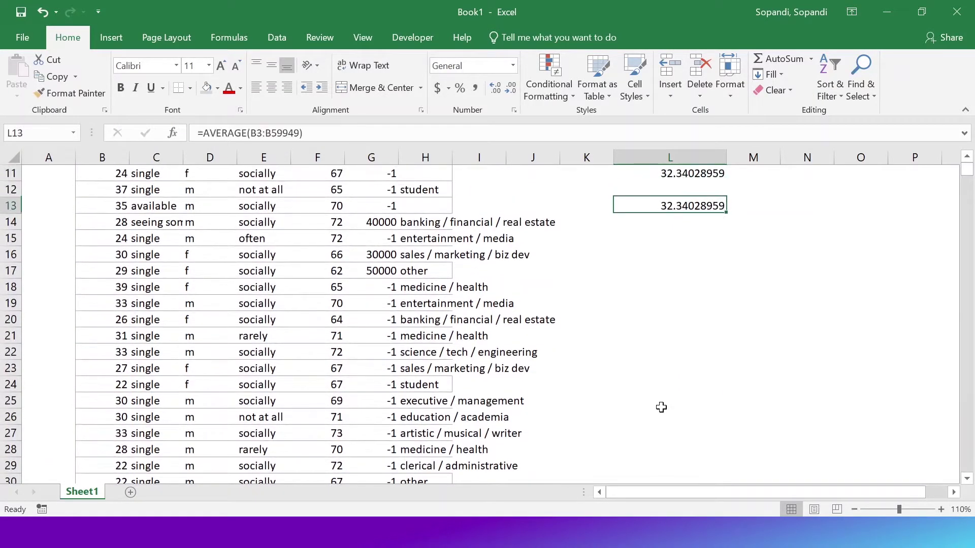
pyautogui.press('Delete')
# Format the data range B2:H59949 as a table with headers, using the light style with a solid grey header row.
pyautogui.press('Left')
pyautogui.press('Left')
pyautogui.press('Left')
pyautogui.press('Left')
pyautogui.press('Left')
pyautogui.press('Left')
pyautogui.press('Left')
pyautogui.press('Left')
pyautogui.press('Left')
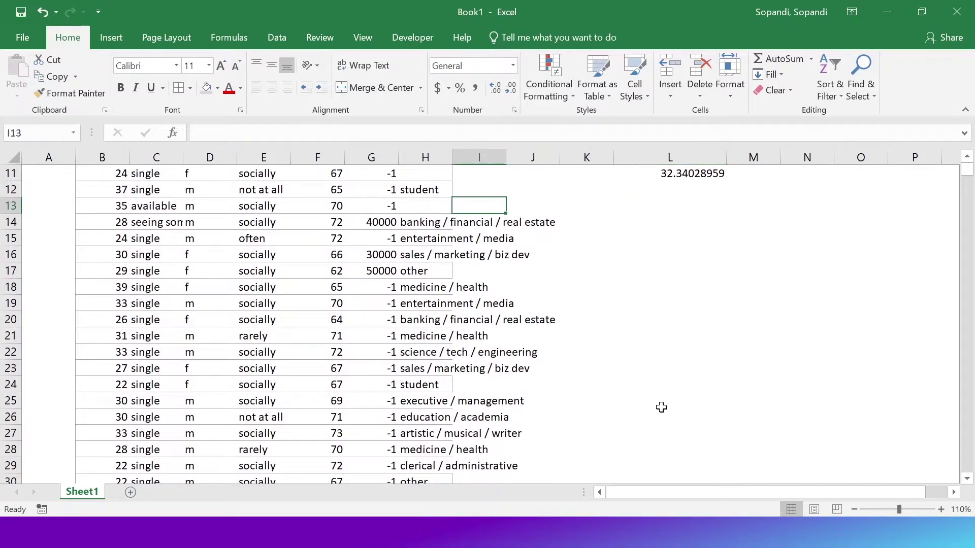
pyautogui.press('Left')
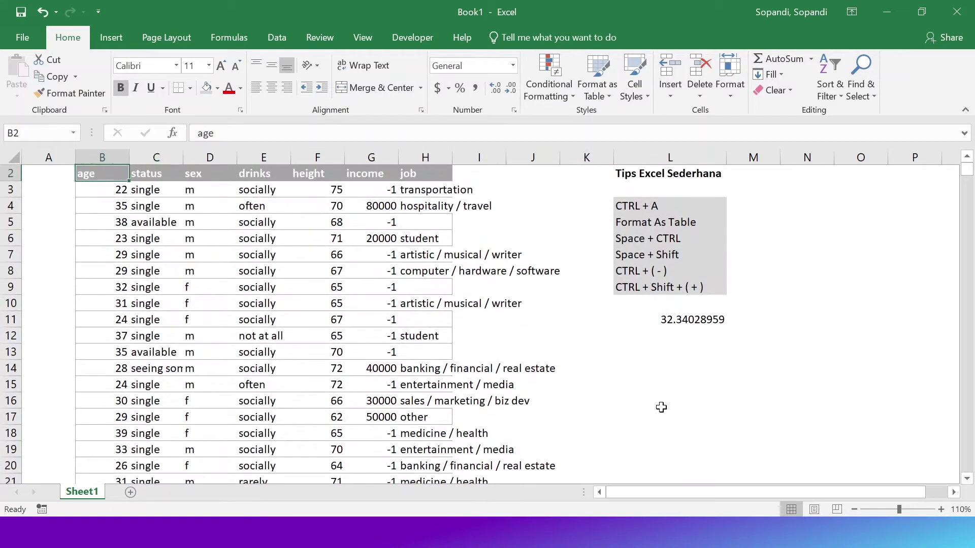
pyautogui.hotkey('ctrl', 'shift', 'Right')
pyautogui.hotkey('ctrl', 'shift', 'Down')
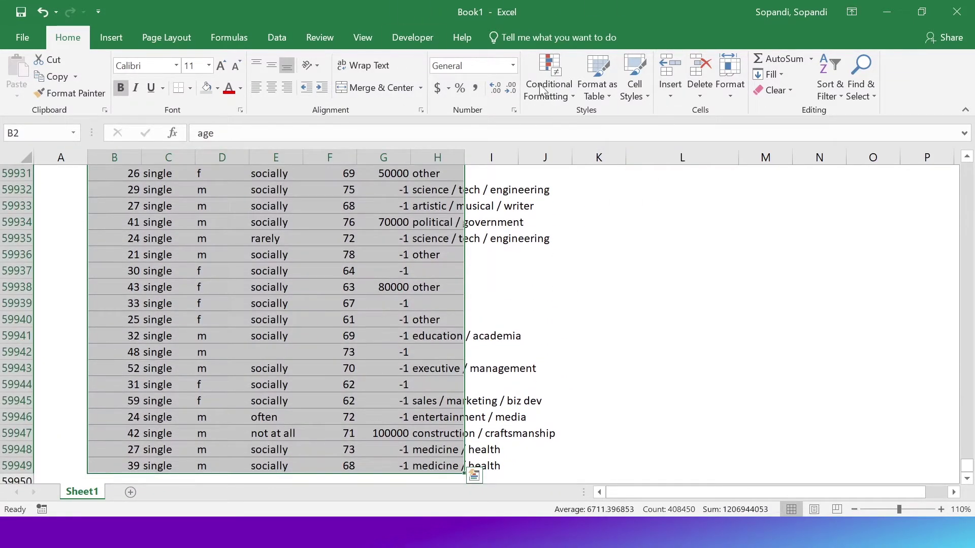
pyautogui.click(598, 81)
pyautogui.click(765, 180)
pyautogui.click(395, 335)
# Calculate the sum of the ages in cell L12 with the formula =SUM(Table2[age]).
pyautogui.click(686, 349)
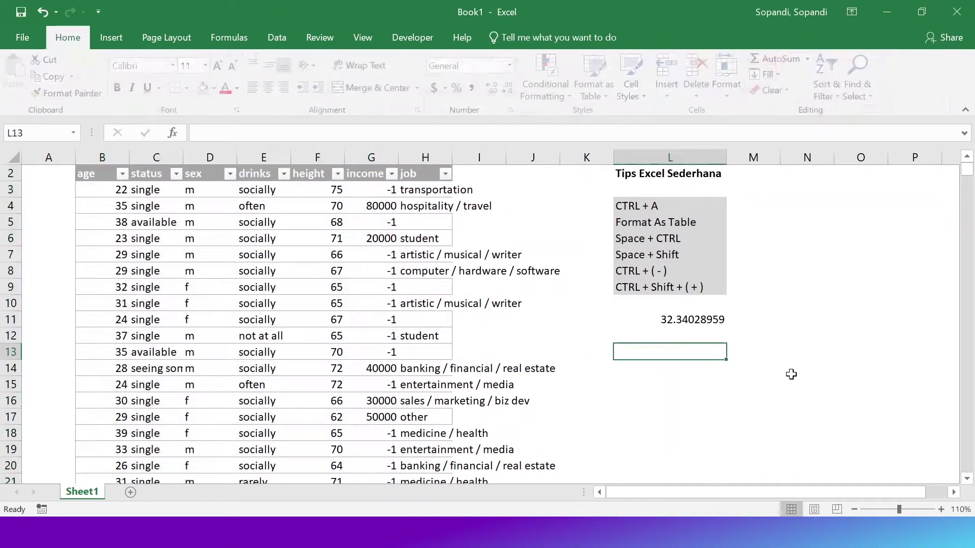
pyautogui.press('Up')
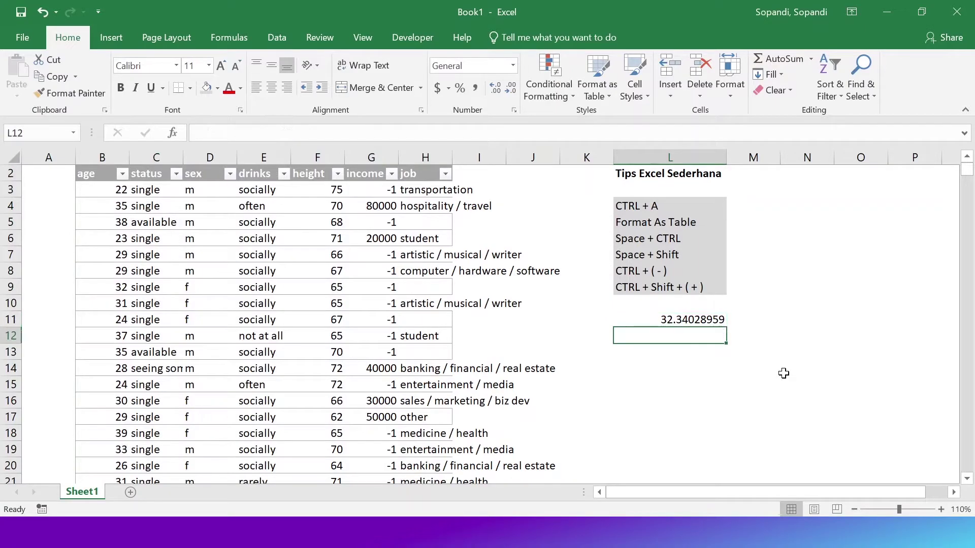
pyautogui.write('=sum')
pyautogui.press('Tab')
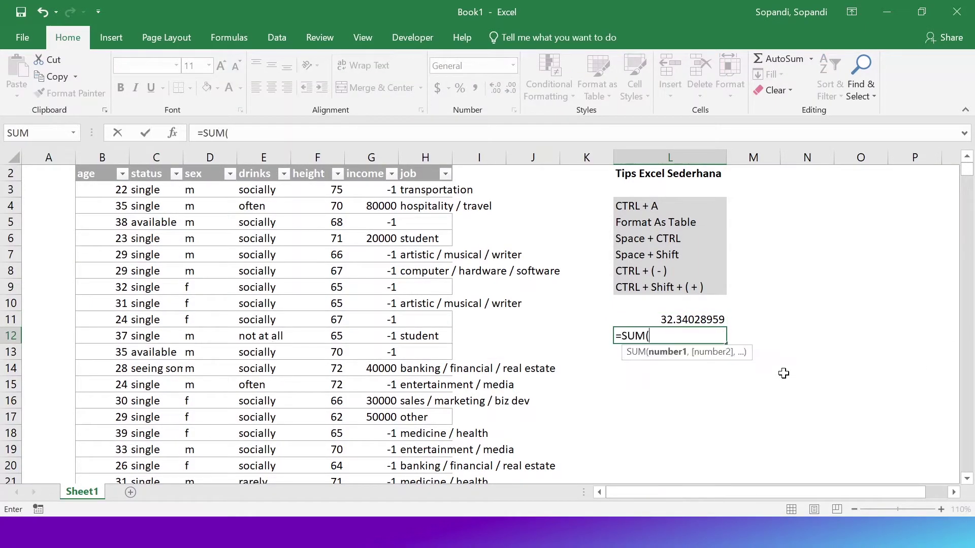
pyautogui.write('Table2')
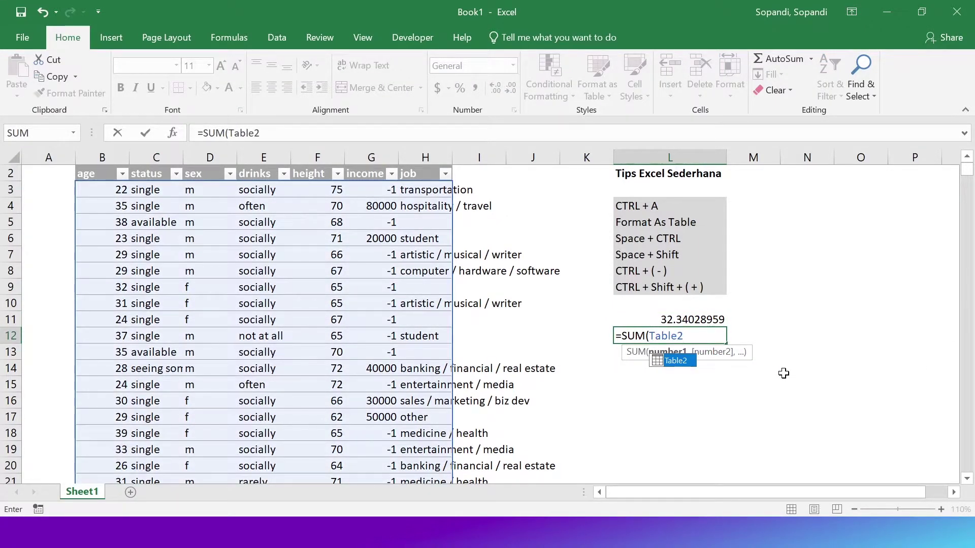
pyautogui.write('[')
pyautogui.press('Down')
pyautogui.press('Tab')
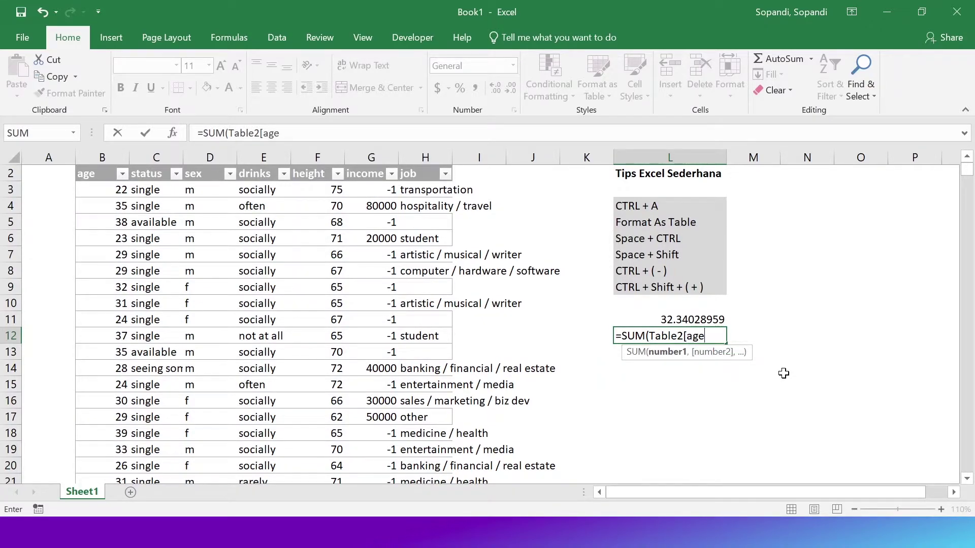
pyautogui.write('])')
pyautogui.press('Return')
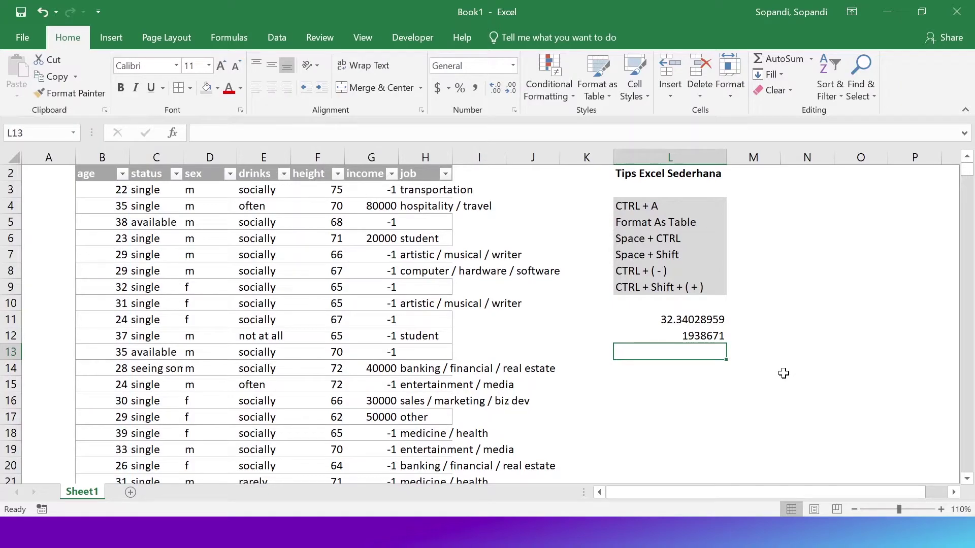
pyautogui.press('Up')
pyautogui.press('Up')
pyautogui.hotkey('shift', 'Down')
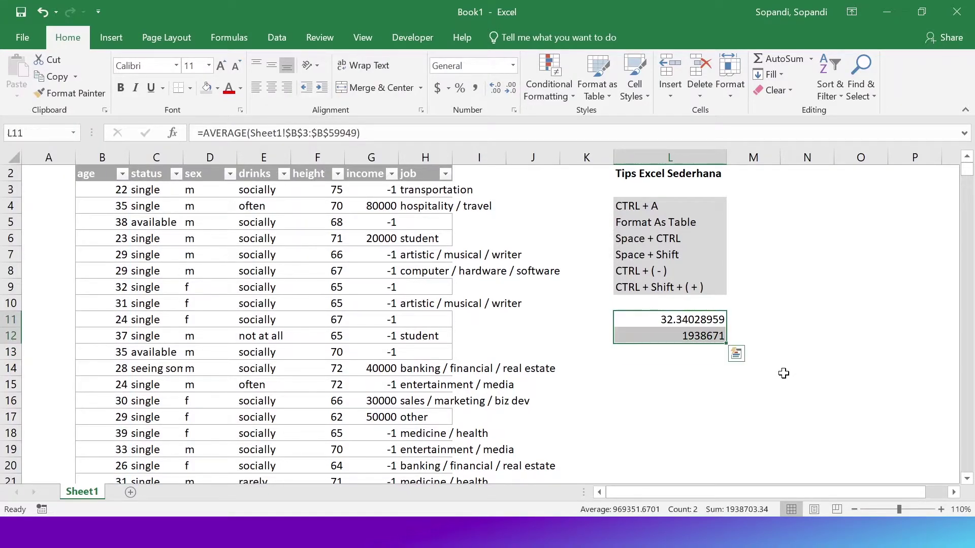
# Rename the data table as user_profile and check the table reference in the formula of cell L12.
pyautogui.click(202, 254)
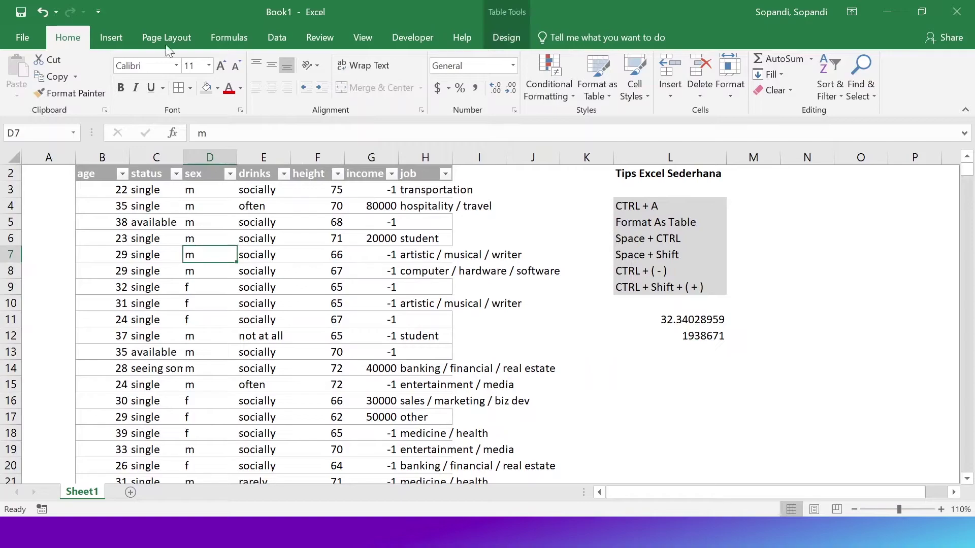
pyautogui.click(503, 37)
pyautogui.click(34, 77)
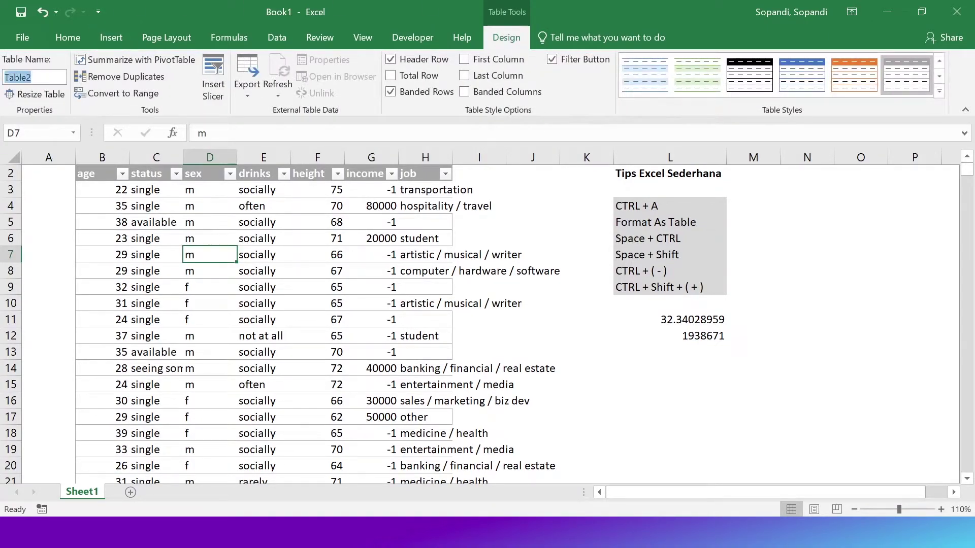
pyautogui.write('user_profile')
pyautogui.press('Return')
pyautogui.click(866, 402)
pyautogui.click(690, 332)
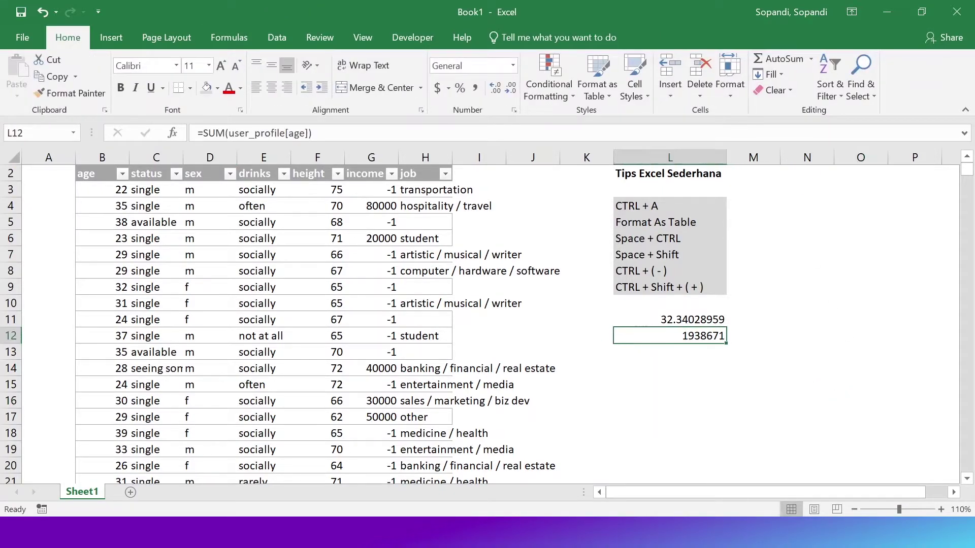
# Calculate the standard deviation of the ages in cell L13 with the formula =STDEV.S(user_profile[age]).
pyautogui.click(662, 356)
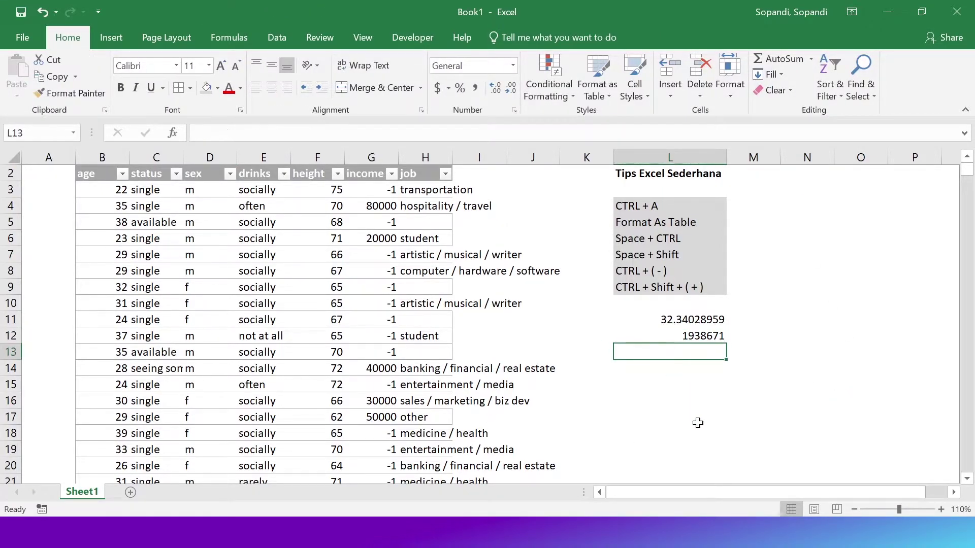
pyautogui.write('=')
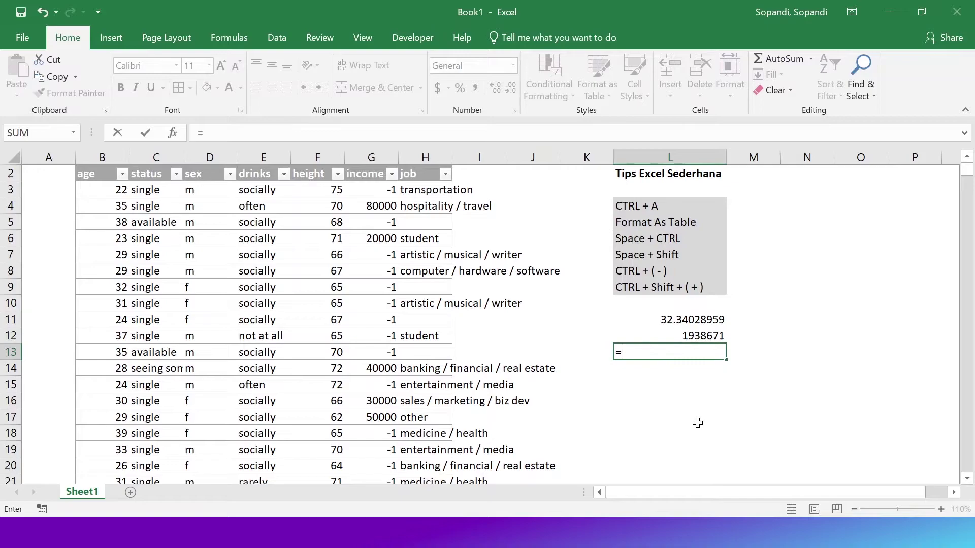
pyautogui.write('st')
pyautogui.press('Down')
pyautogui.press('Down')
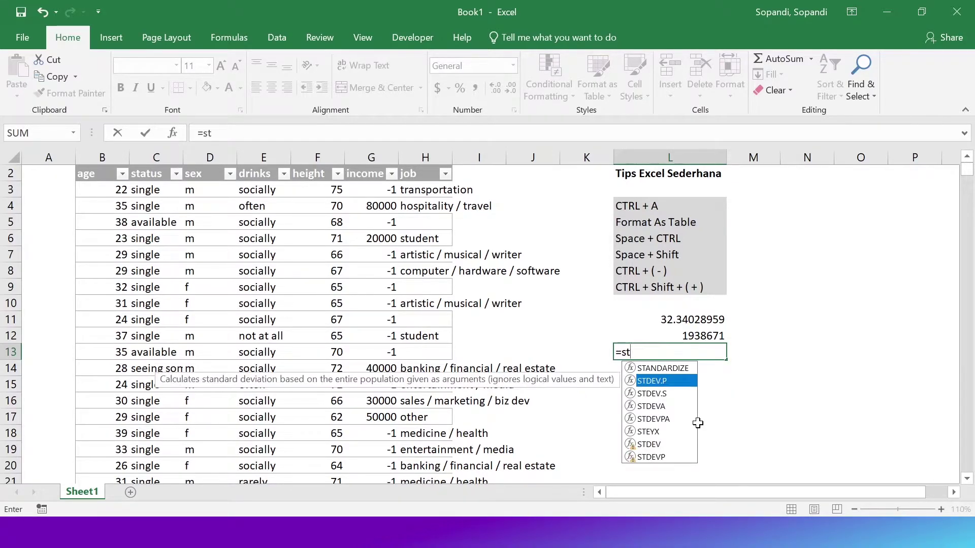
pyautogui.press('Tab')
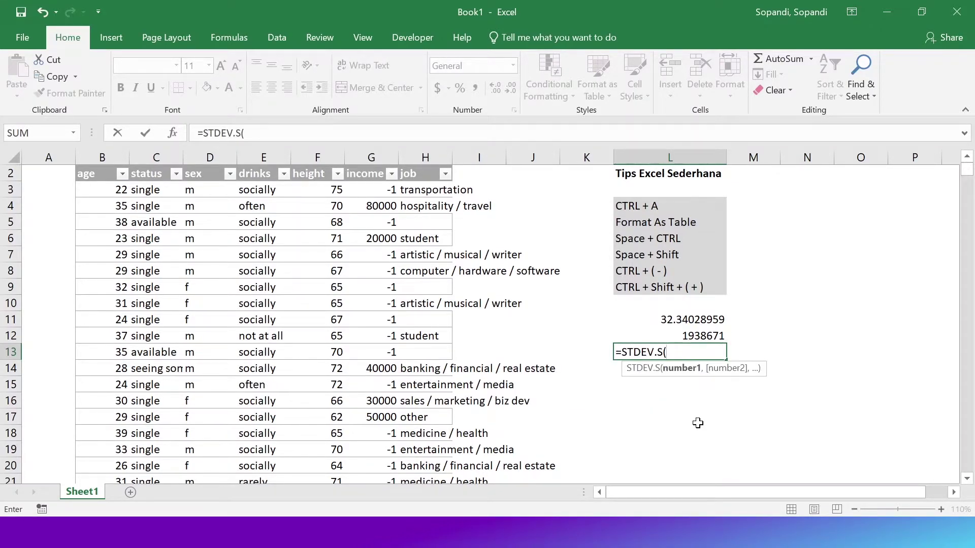
pyautogui.write('user_profile')
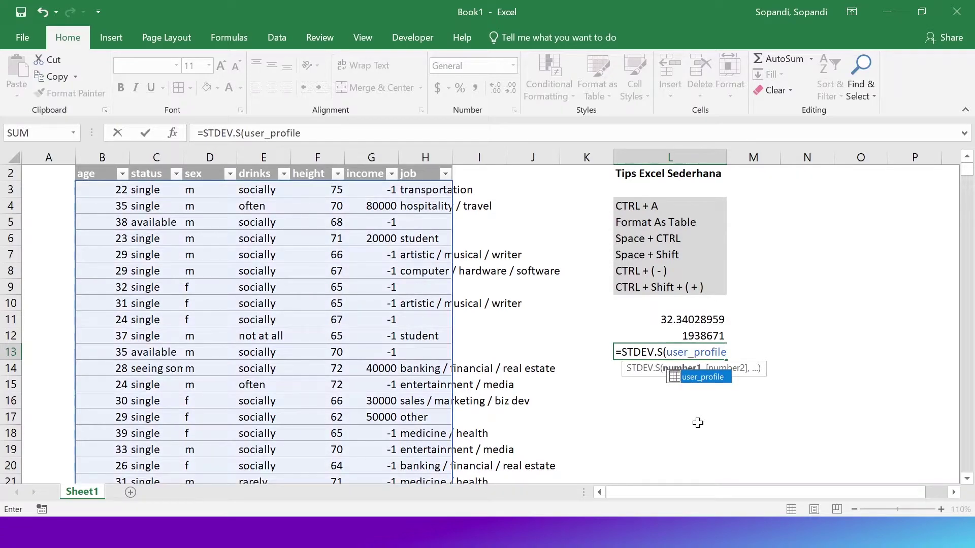
pyautogui.write('[age])')
pyautogui.press('Return')
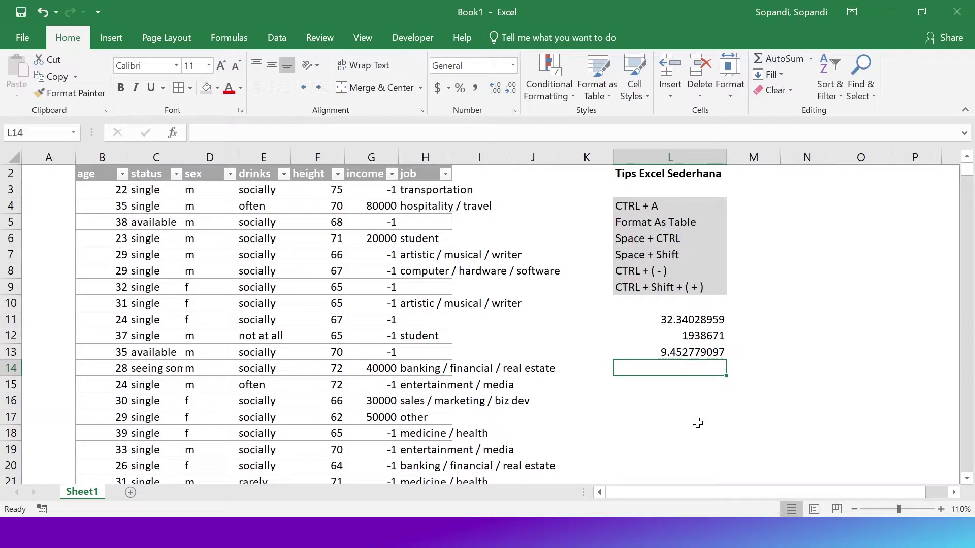
# Clear the three calculated results in cells L11:L13.
pyautogui.press('Up')
pyautogui.press('Up')
pyautogui.press('Up')
pyautogui.hotkey('shift', 'Down')
pyautogui.hotkey('shift', 'Down')
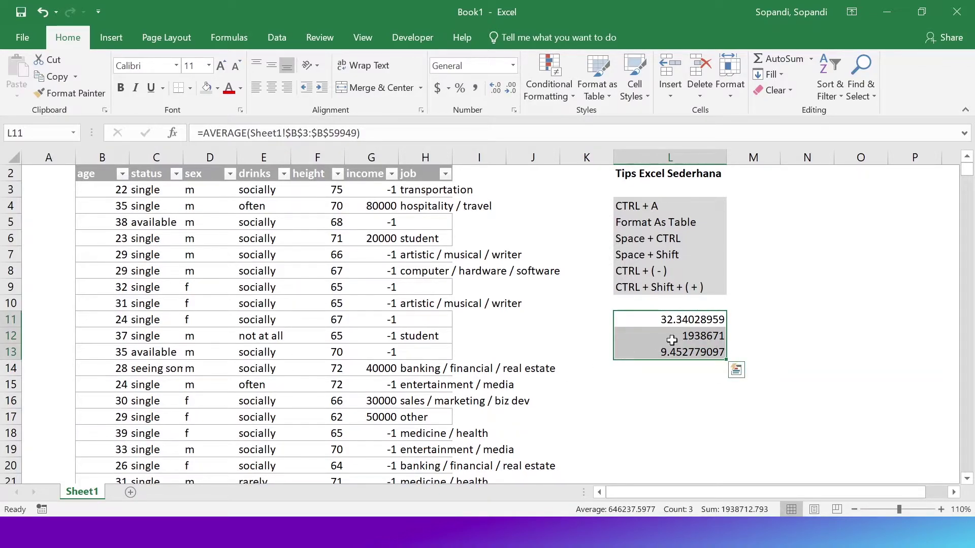
pyautogui.press('Delete')
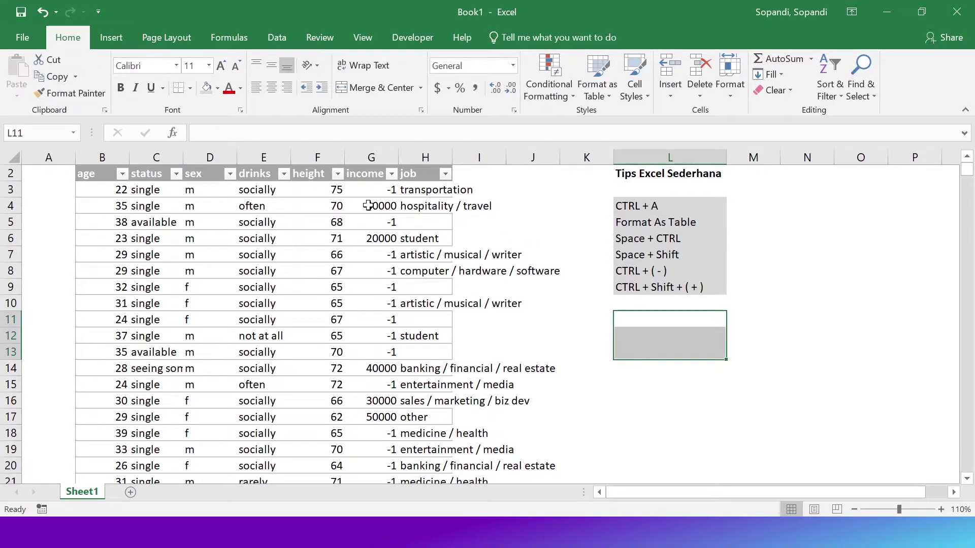
# Autofit the width of column H so that it holds the full job entries.
pyautogui.doubleClick(451, 158)
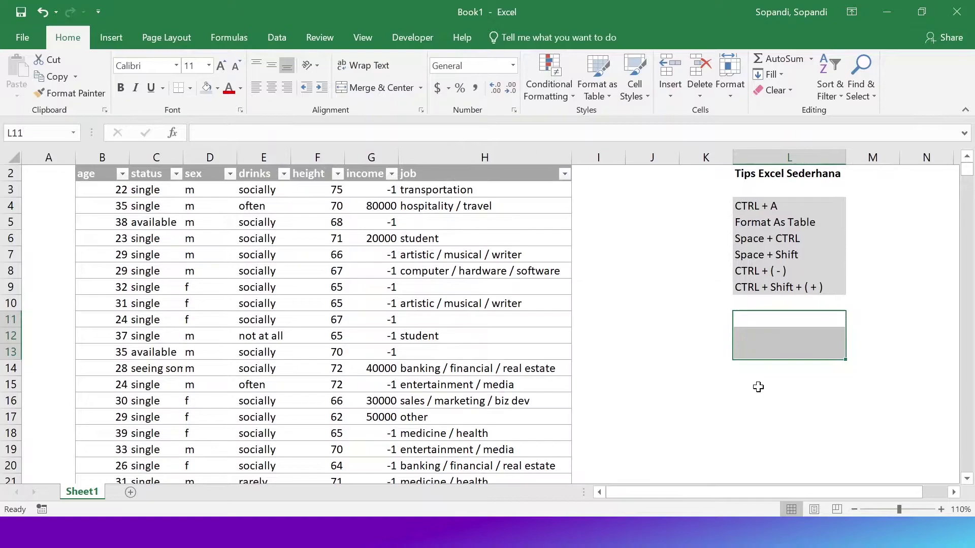
pyautogui.click(759, 386)
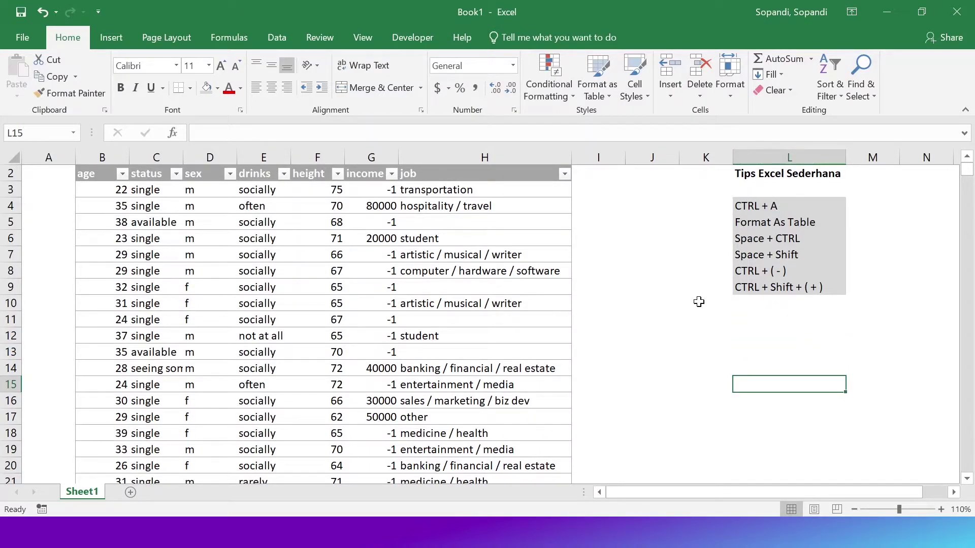
pyautogui.click(649, 319)
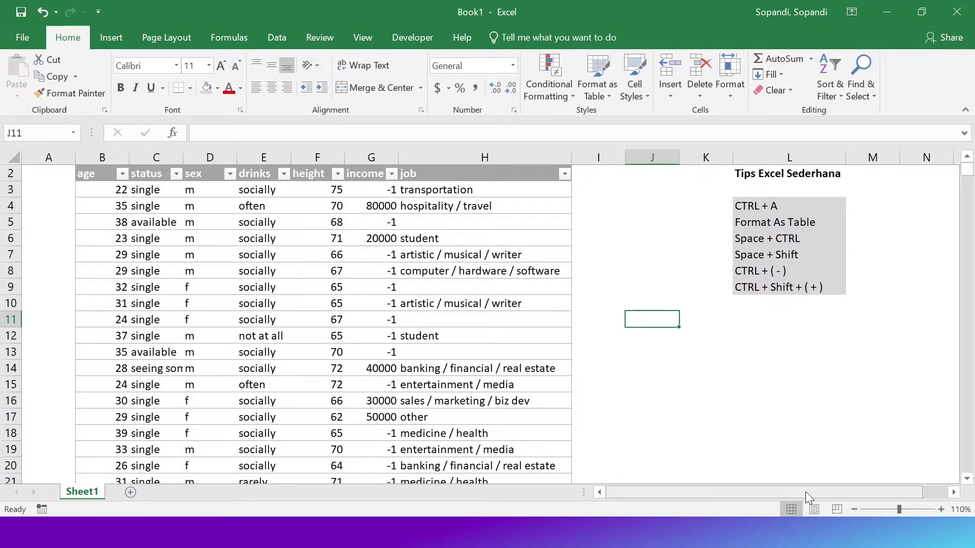
pyautogui.press('Right')
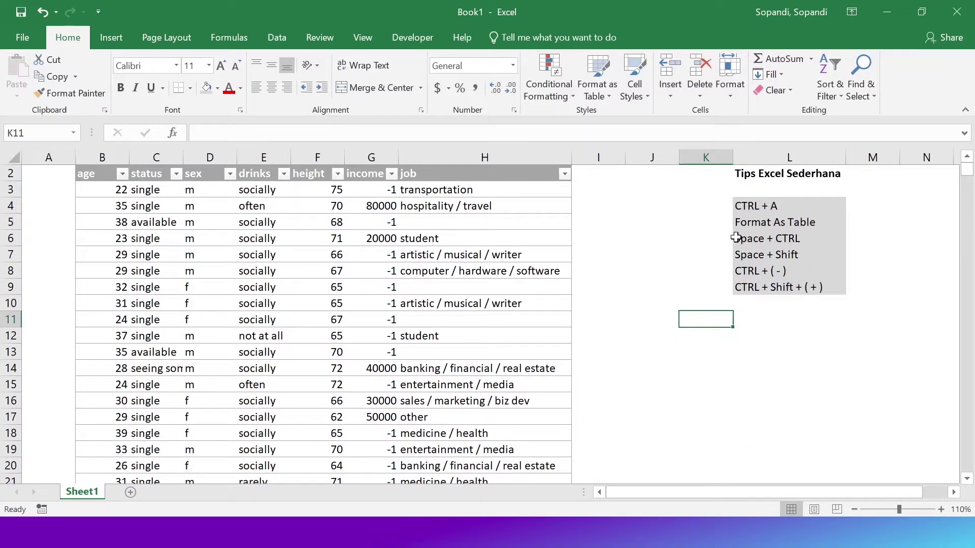
# Select the entire row 11 and the entire column J in turn, and finish on the single cell K9.
pyautogui.click(8, 318)
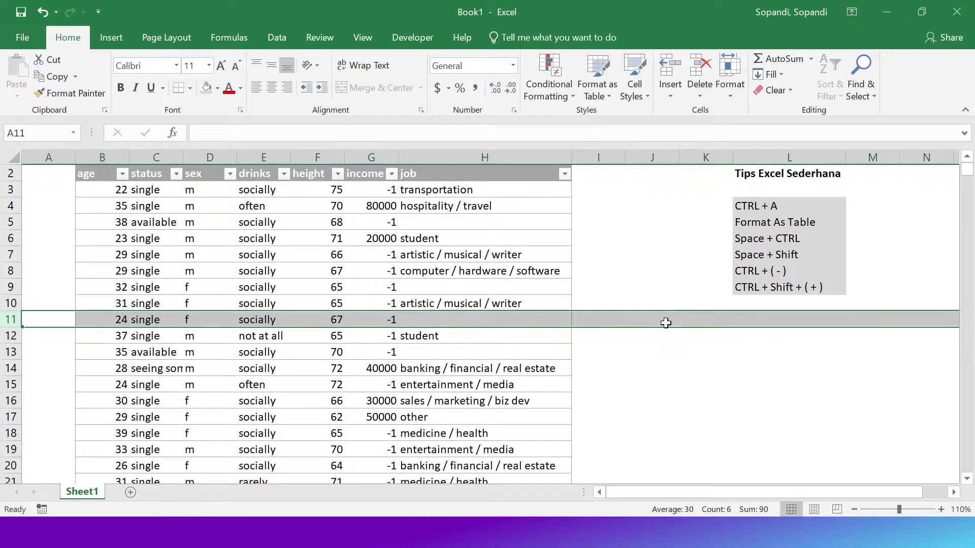
pyautogui.click(717, 363)
pyautogui.click(690, 322)
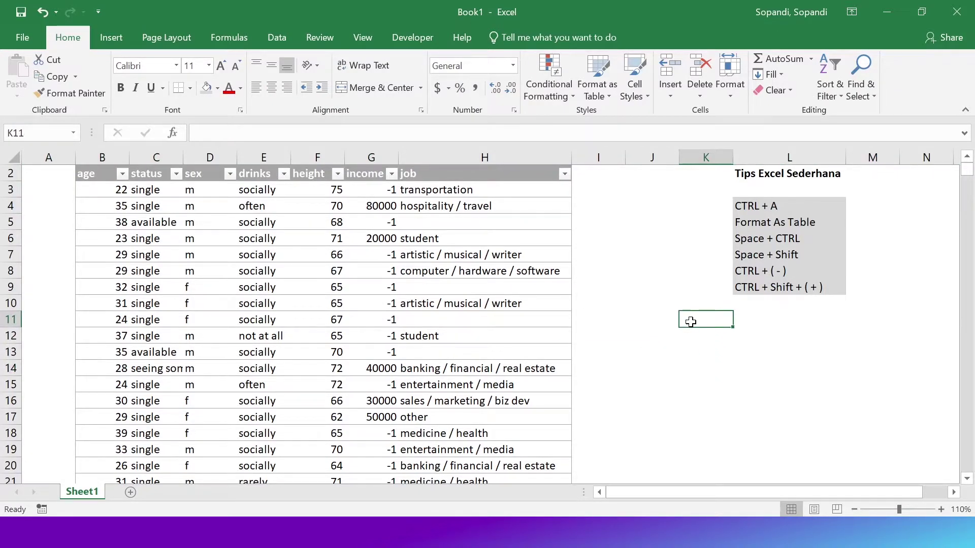
pyautogui.click(653, 157)
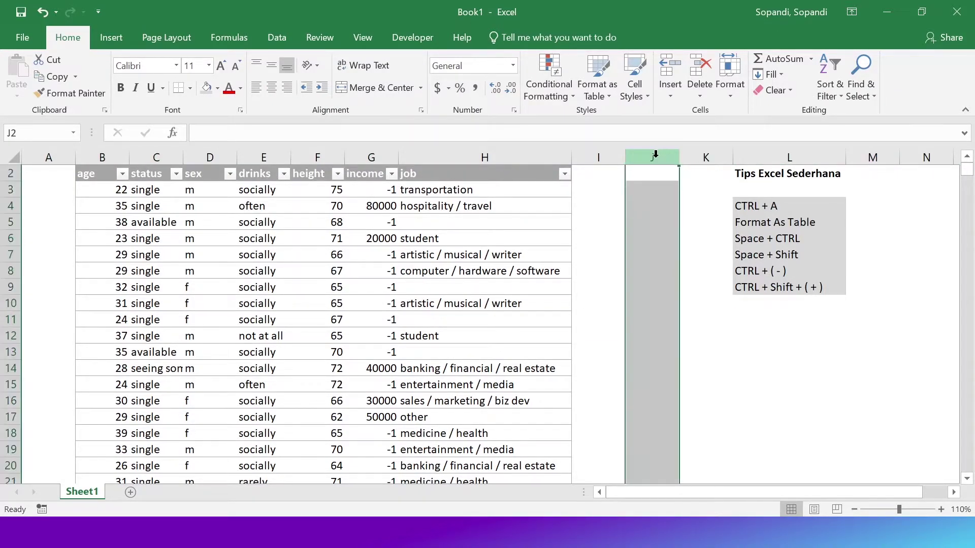
pyautogui.click(670, 285)
pyautogui.scroll(1, 446, 218)
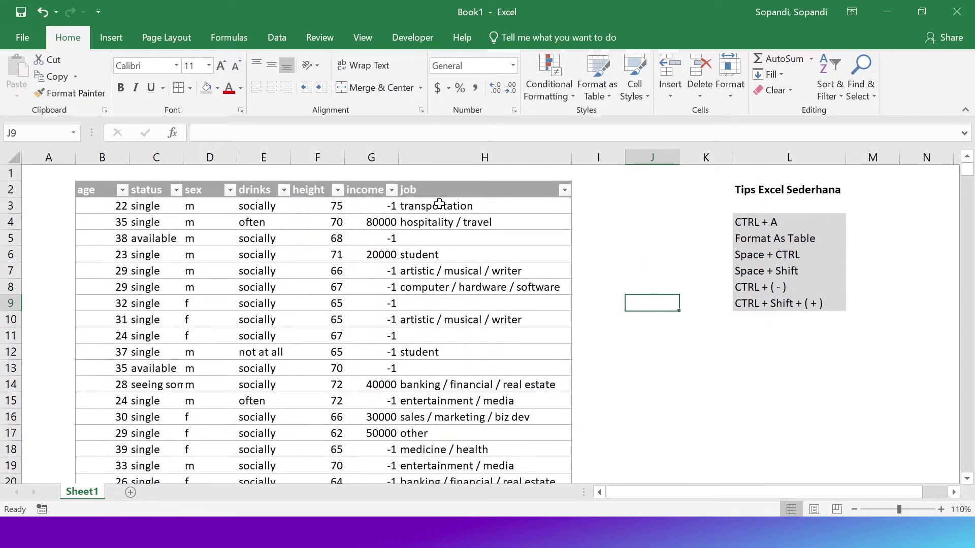
pyautogui.click(453, 157)
pyautogui.click(365, 156)
pyautogui.click(718, 300)
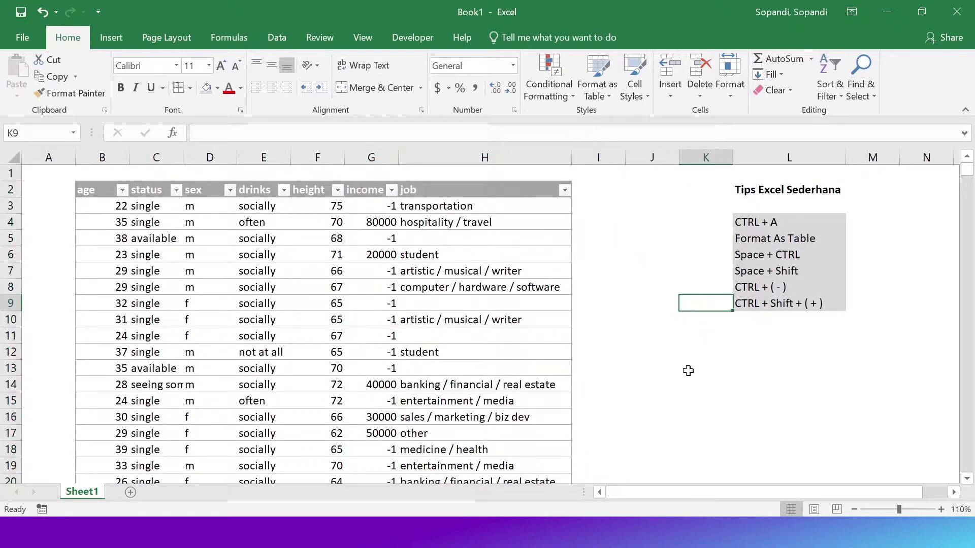
# Select the entire column J from cell J12, repeating the selection several times.
pyautogui.click(671, 355)
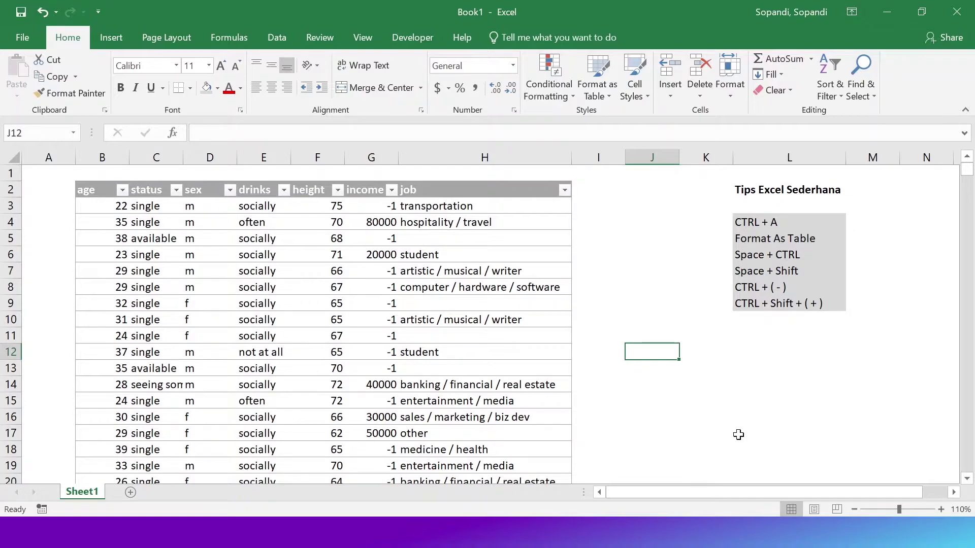
pyautogui.hotkey('ctrl', 'space')
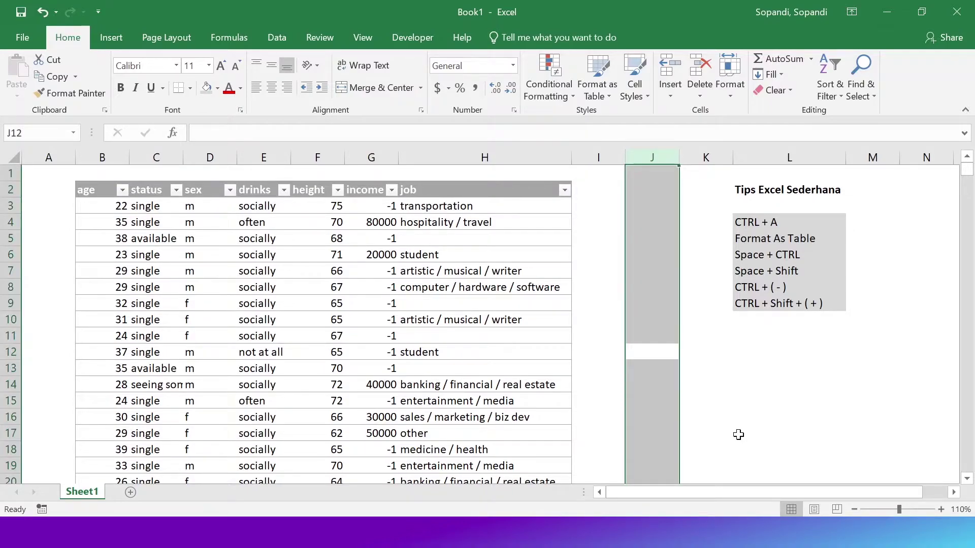
pyautogui.press('Down')
pyautogui.press('Up')
pyautogui.hotkey('ctrl', 'space')
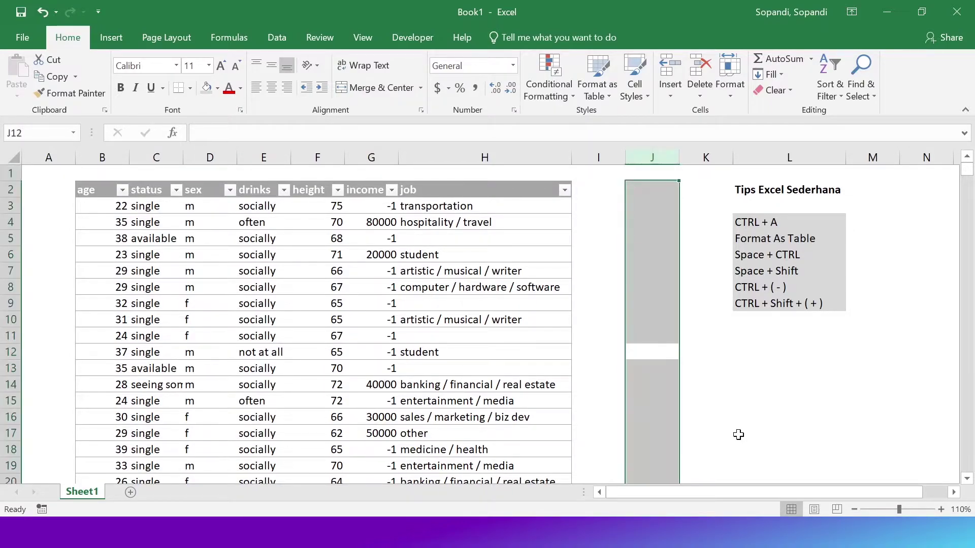
pyautogui.press('Down')
pyautogui.press('Up')
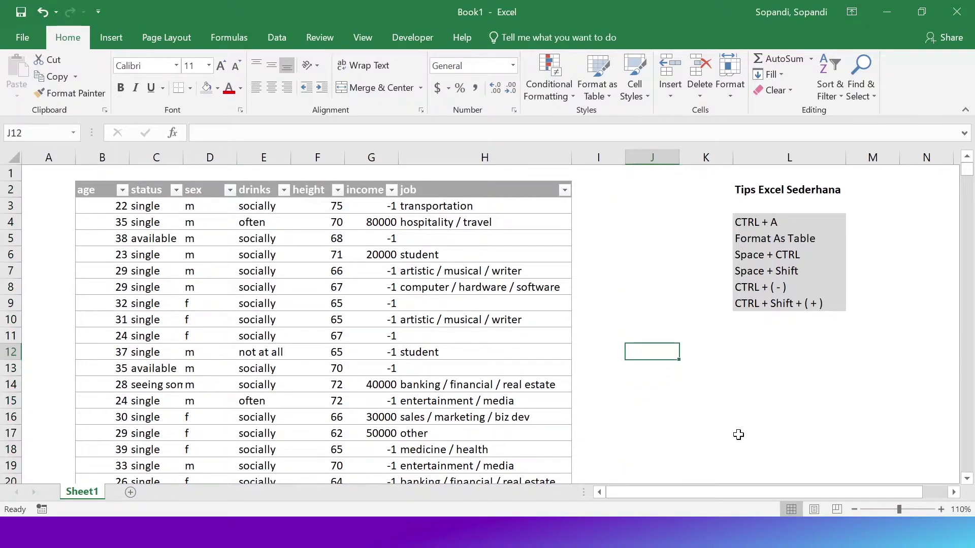
pyautogui.hotkey('ctrl', 'space')
# Select the table data of the job column from cell H12 and of the income column from cell G12 in turn.
pyautogui.press('Left')
pyautogui.press('Left')
pyautogui.press('Left')
pyautogui.press('Right')
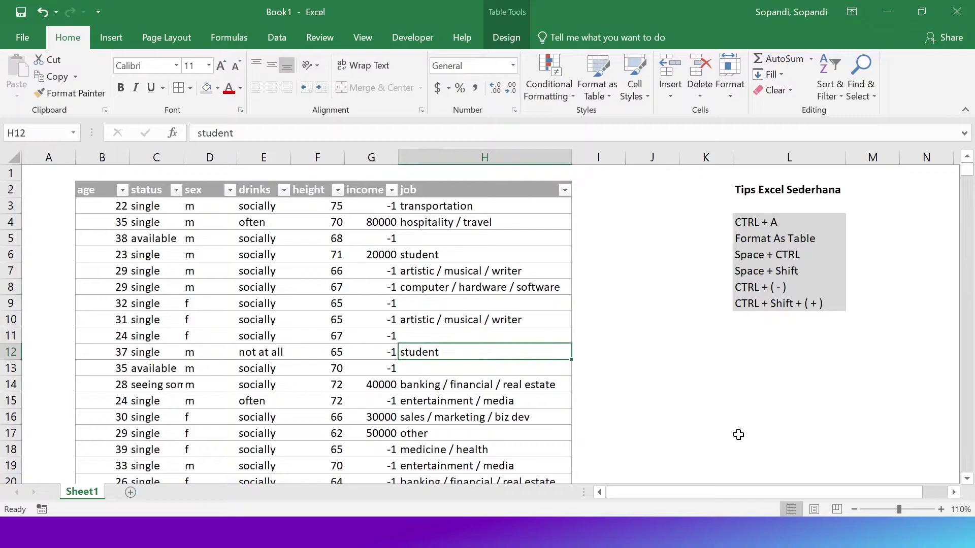
pyautogui.hotkey('ctrl', 'space')
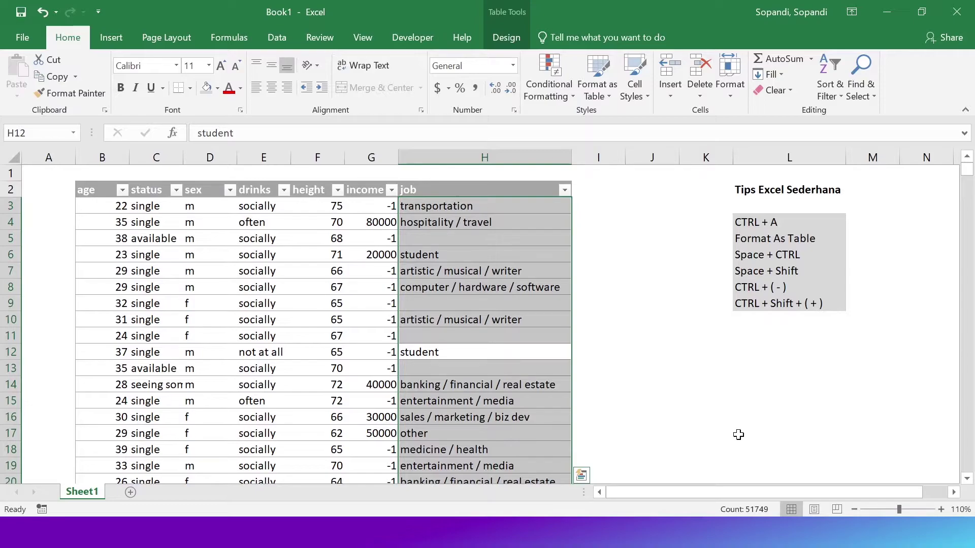
pyautogui.scroll(-20, 463, 305)
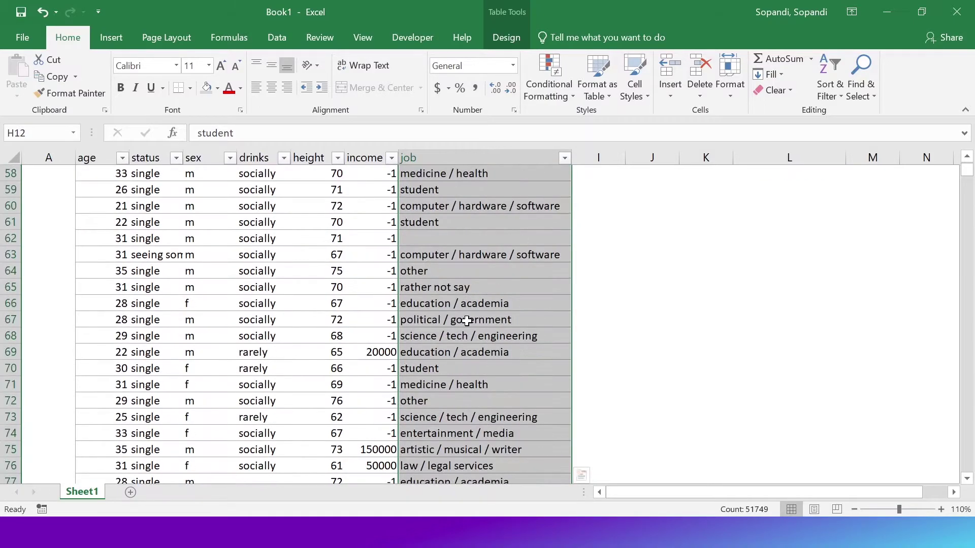
pyautogui.moveTo(968, 173); pyautogui.dragTo(938, 157)
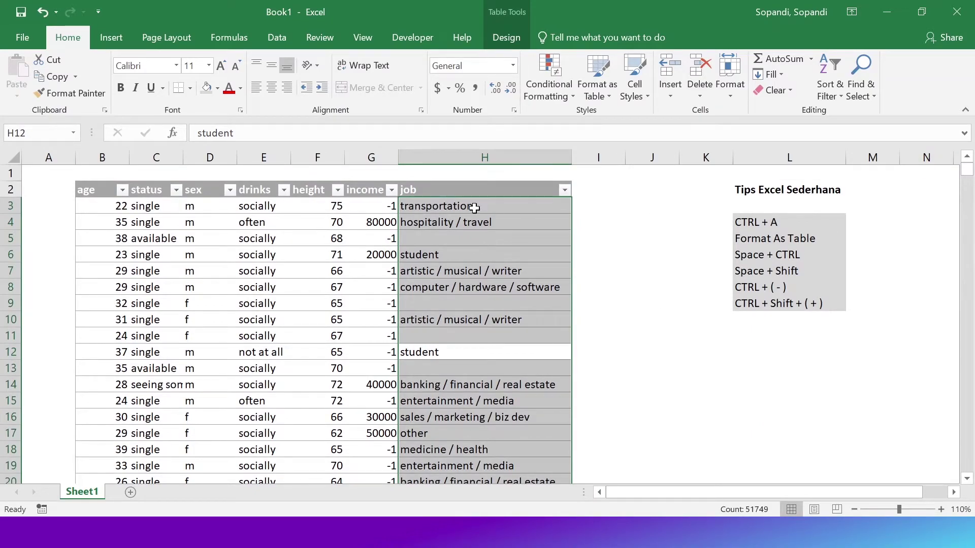
pyautogui.press('Left')
pyautogui.hotkey('ctrl', 'space')
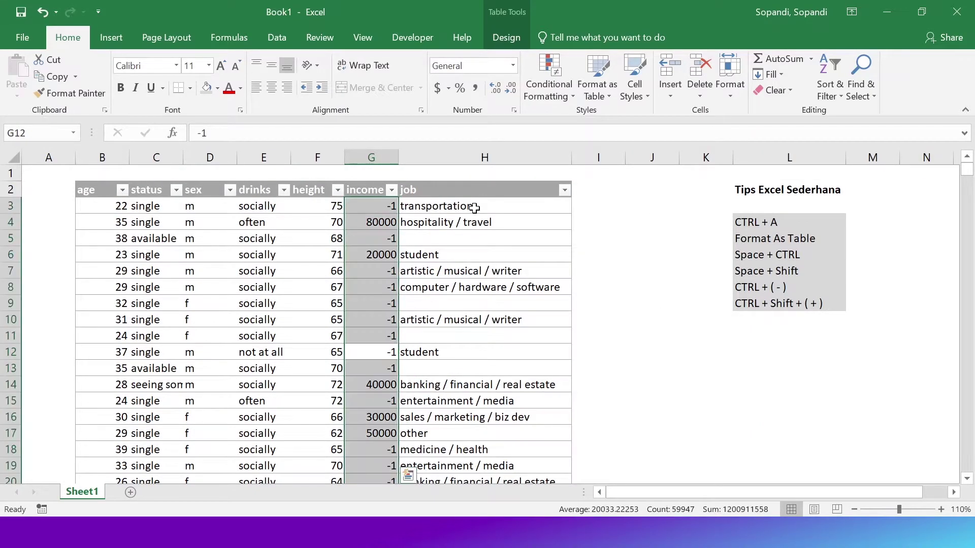
# Make the table's height column data bold and fill it with light gray.
pyautogui.press('Left')
pyautogui.hotkey('ctrl', 'space')
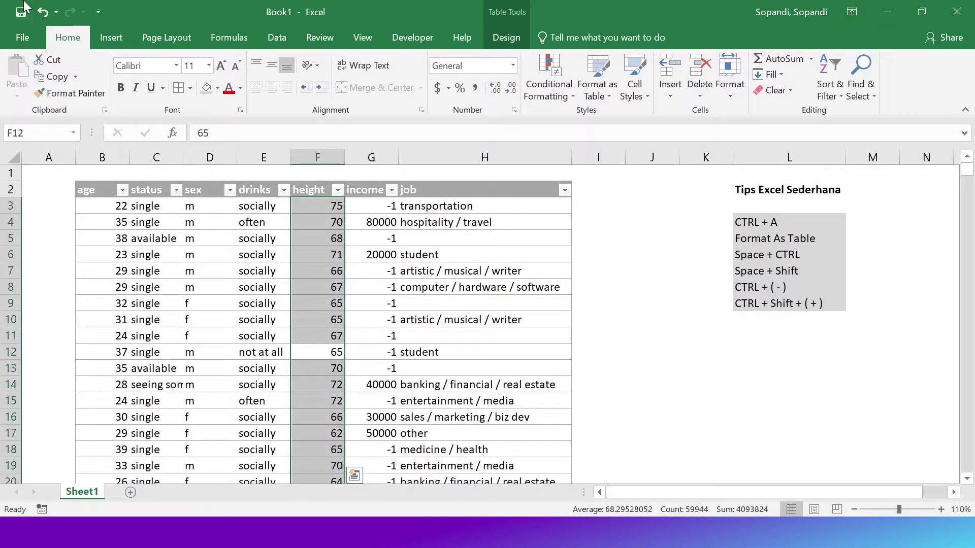
pyautogui.click(204, 88)
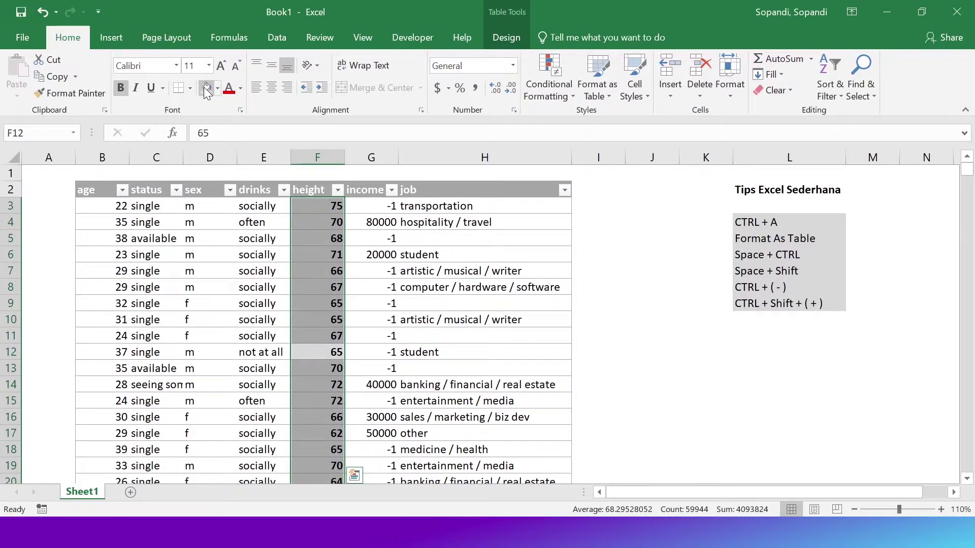
# Italicize all the data in the table's drinks column.
pyautogui.press('Left')
pyautogui.hotkey('ctrl', 'space')
pyautogui.hotkey('ctrl', 'i')
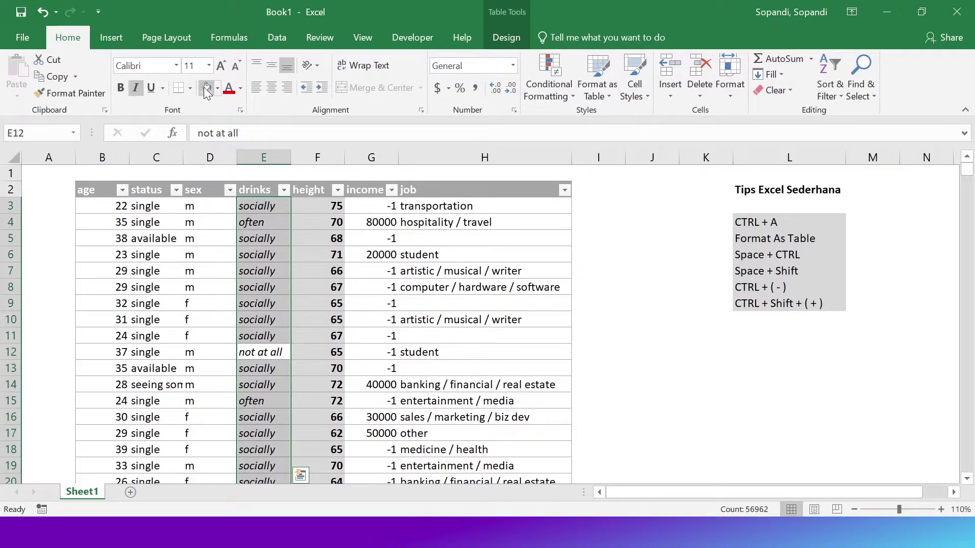
# Center the data of the table's sex column horizontally, finishing on the single cell D12.
pyautogui.press('Left')
pyautogui.hotkey('ctrl', 'space')
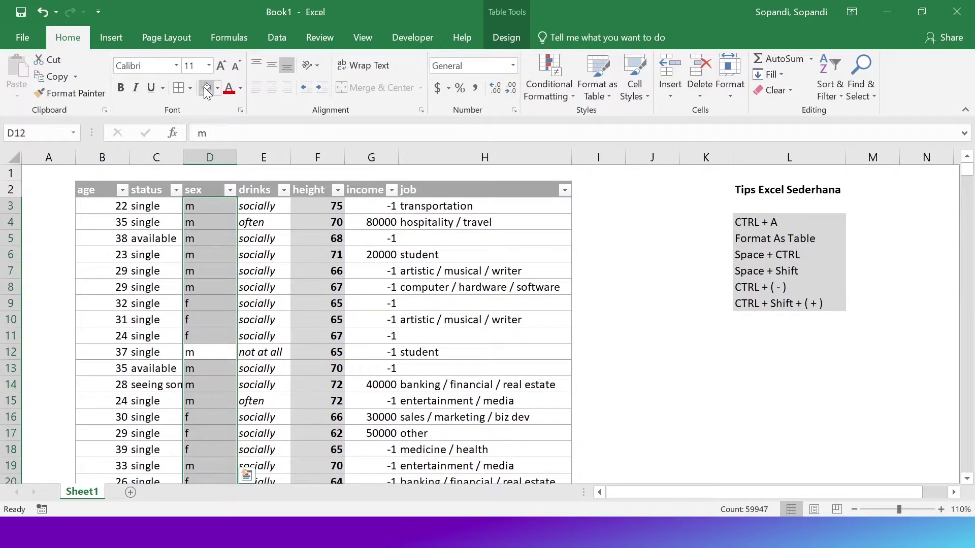
pyautogui.click(271, 87)
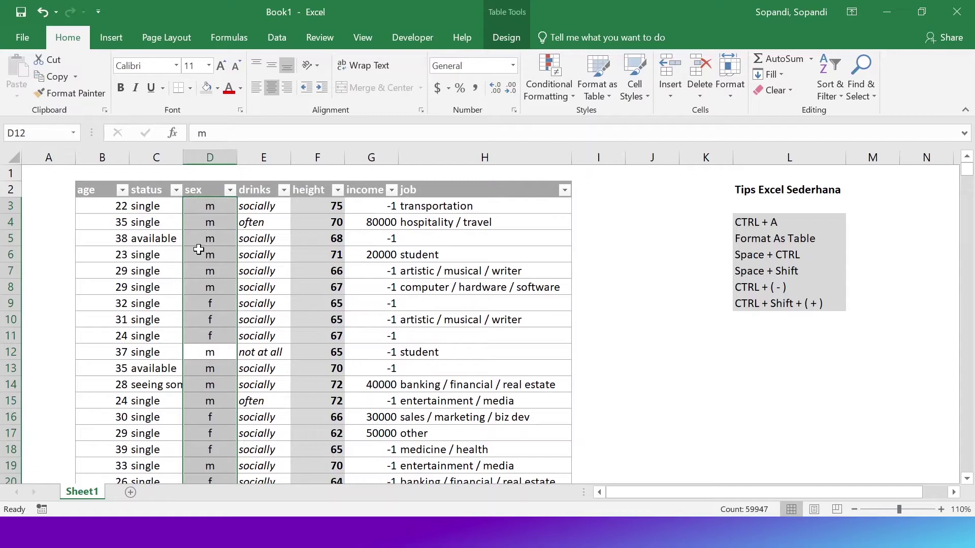
pyautogui.press('Left')
pyautogui.press('Right')
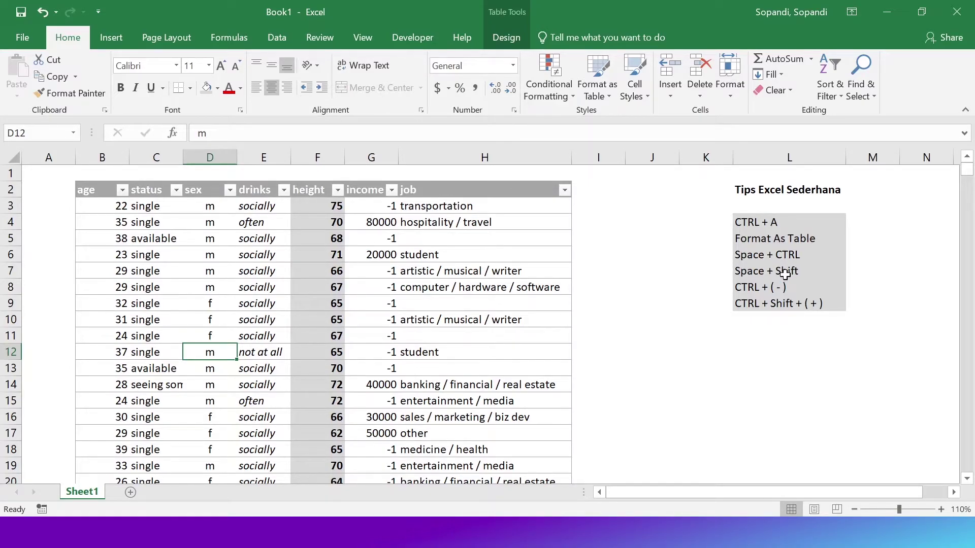
# Select the entire column J from cell J11 and the entire row 12 from cell J12 in turn.
pyautogui.press('Down')
pyautogui.press('Right')
pyautogui.press('Up')
pyautogui.press('Up')
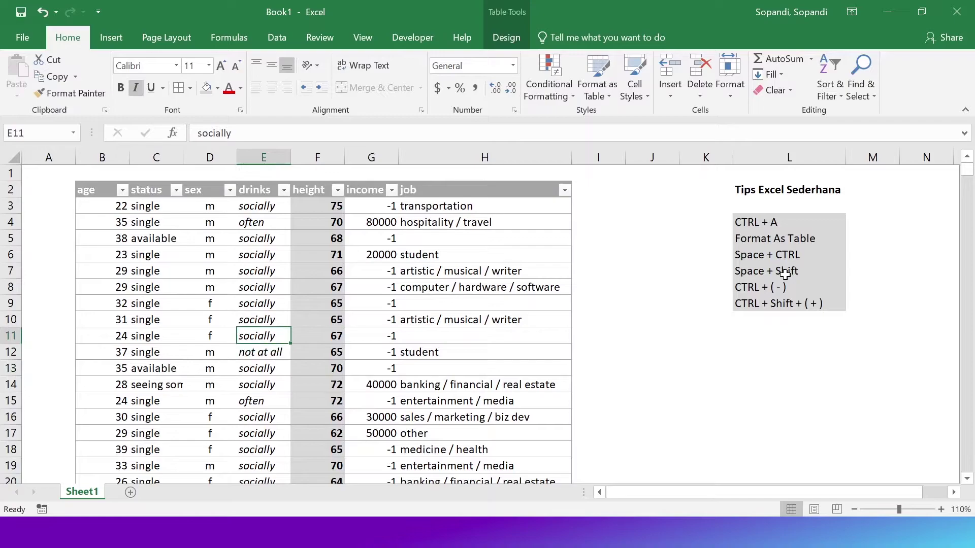
pyautogui.press('Right')
pyautogui.press('Right')
pyautogui.press('Right')
pyautogui.press('Right')
pyautogui.press('Right')
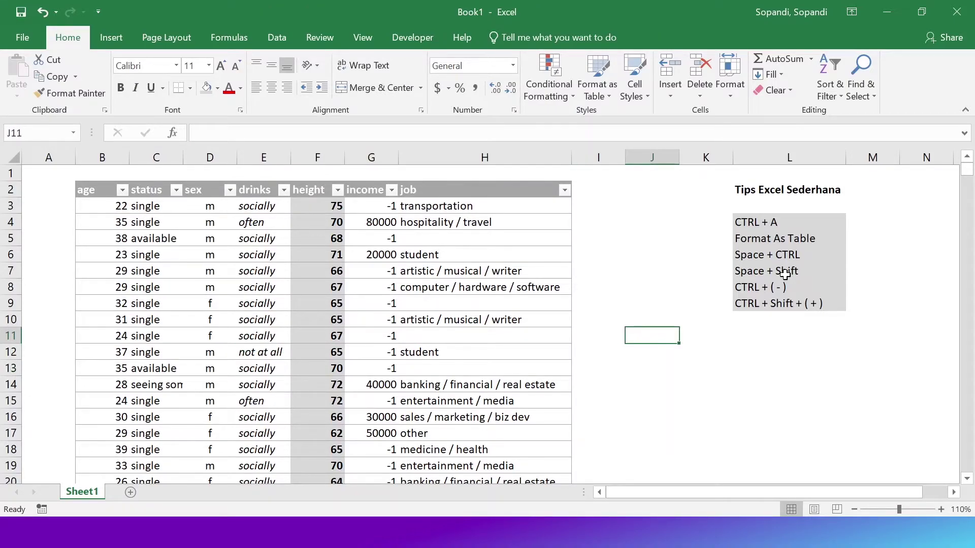
pyautogui.hotkey('ctrl', 'space')
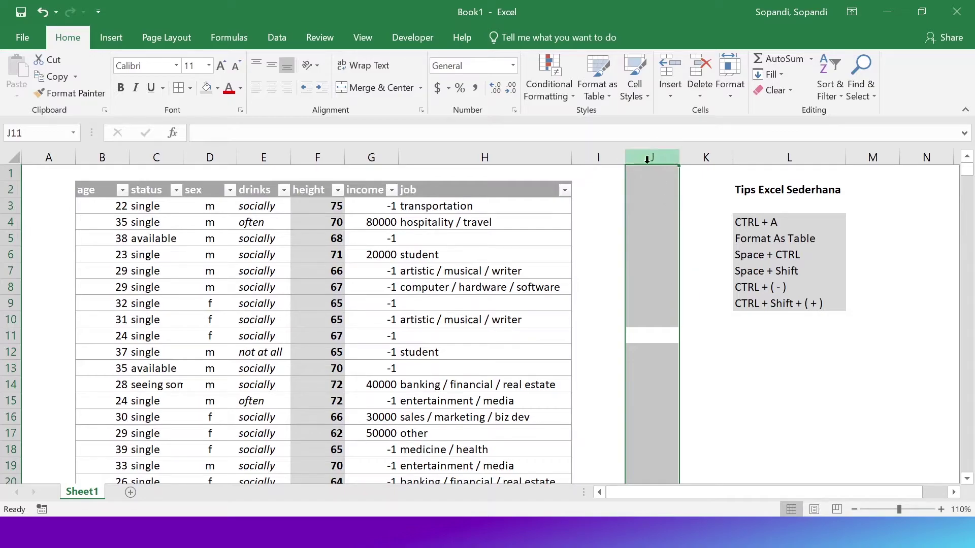
pyautogui.press('Down')
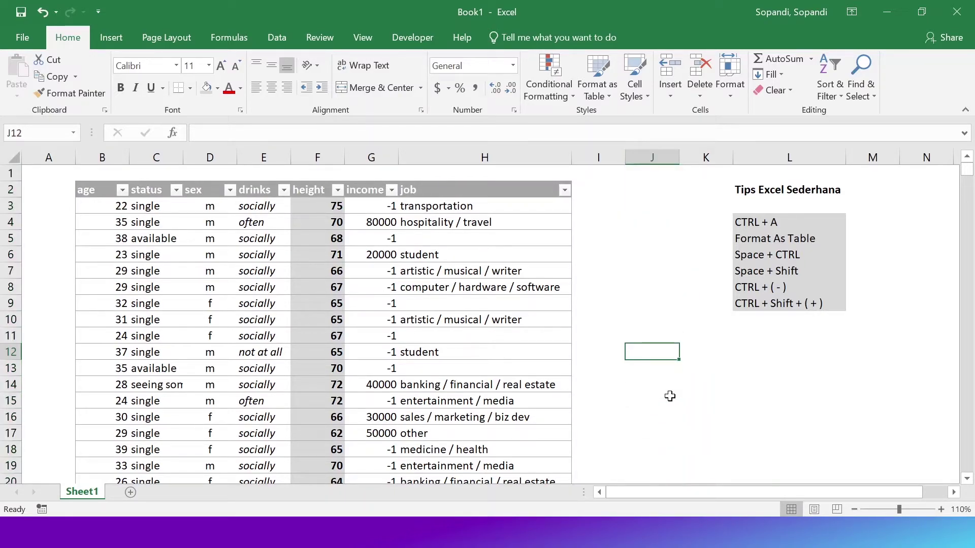
pyautogui.hotkey('shift', 'space')
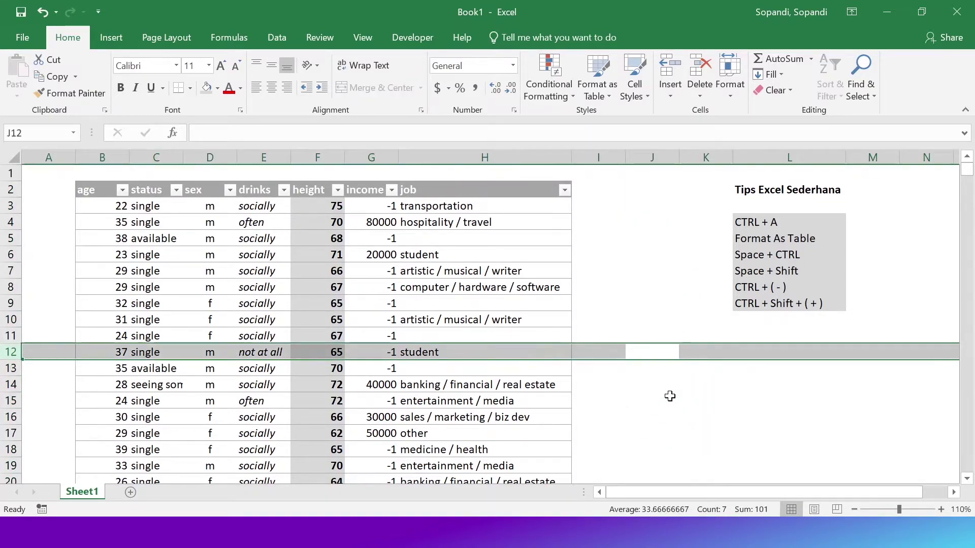
# Select only the table's cells in row 3 and color their text red.
pyautogui.press('Down')
pyautogui.press('Left')
pyautogui.press('Left')
pyautogui.press('Left')
pyautogui.hotkey('ctrl', 'Up')
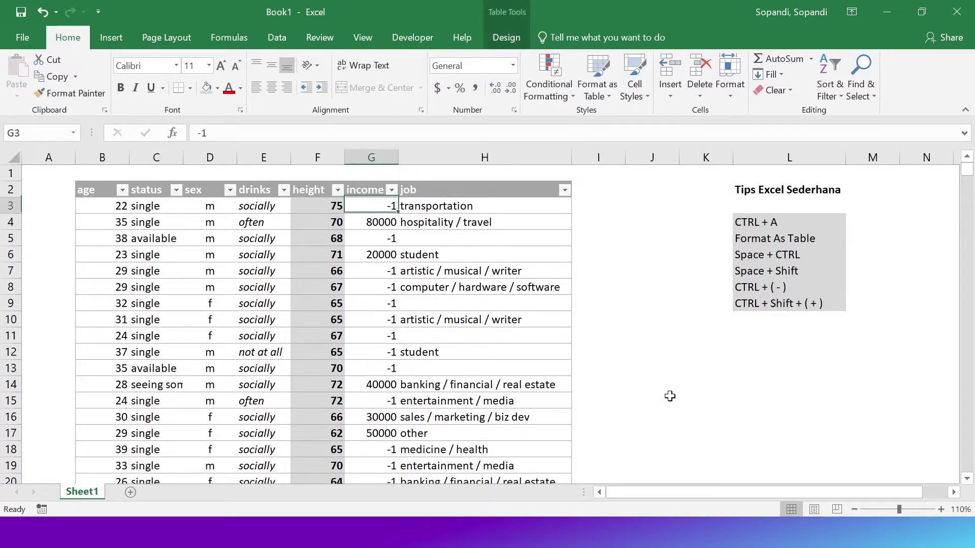
pyautogui.hotkey('shift', 'space')
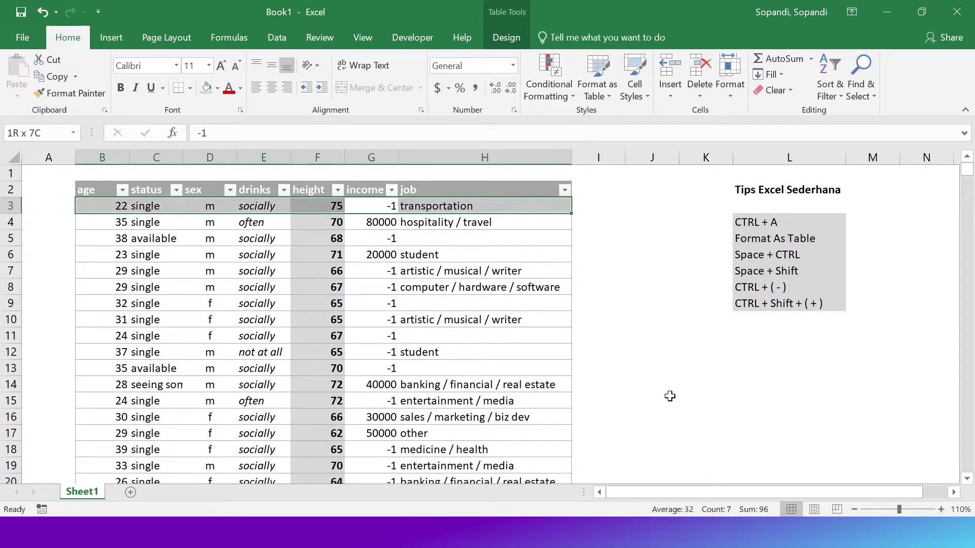
pyautogui.click(229, 89)
# Select the table's cells in row 6 and color their text red.
pyautogui.press('Down')
pyautogui.press('Down')
pyautogui.press('Down')
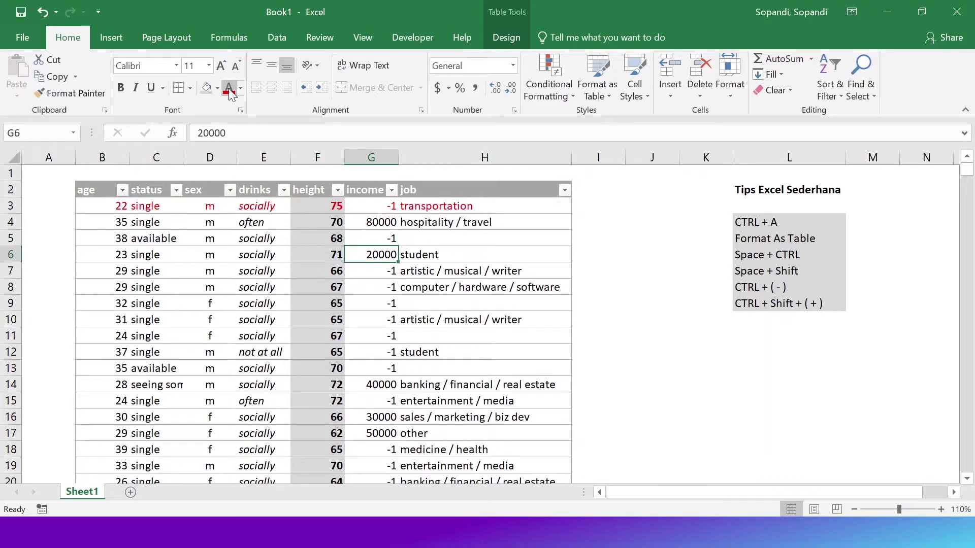
pyautogui.hotkey('shift', 'space')
pyautogui.press('Down')
pyautogui.press('Up')
pyautogui.hotkey('shift', 'space')
pyautogui.click(229, 89)
# Undo the red font color on table row 6 and apply it again.
pyautogui.press('Down')
pyautogui.press('Down')
pyautogui.press('Down')
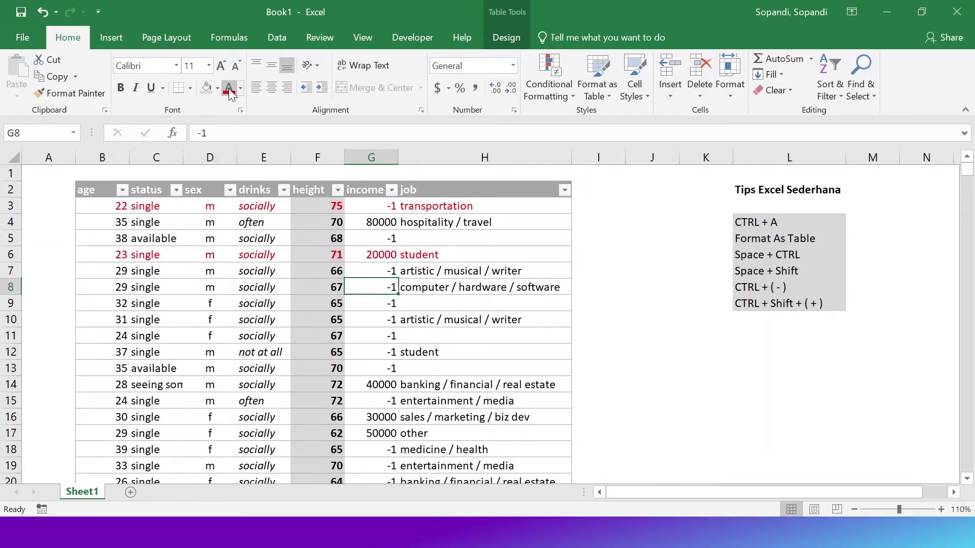
pyautogui.hotkey('shift', 'space')
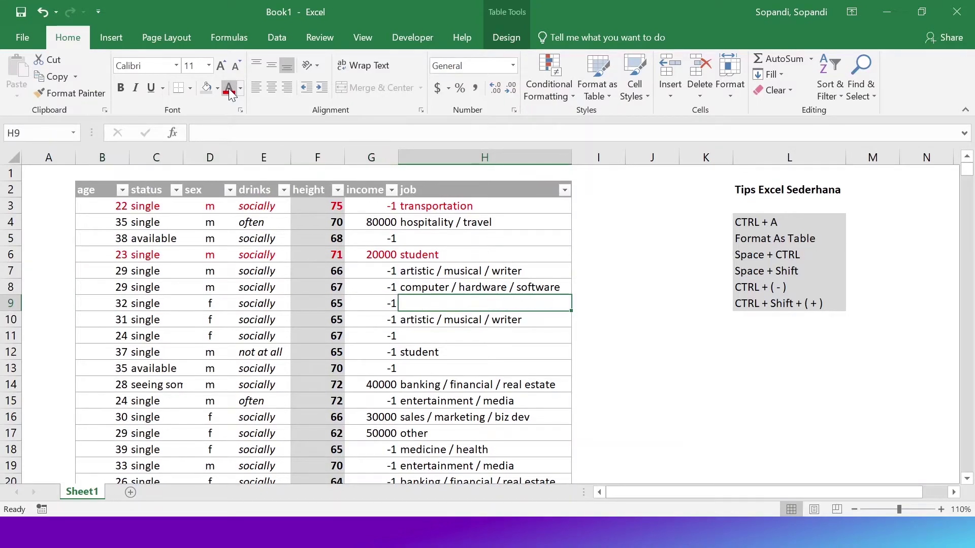
pyautogui.press('Down')
pyautogui.hotkey('ctrl', 'z')
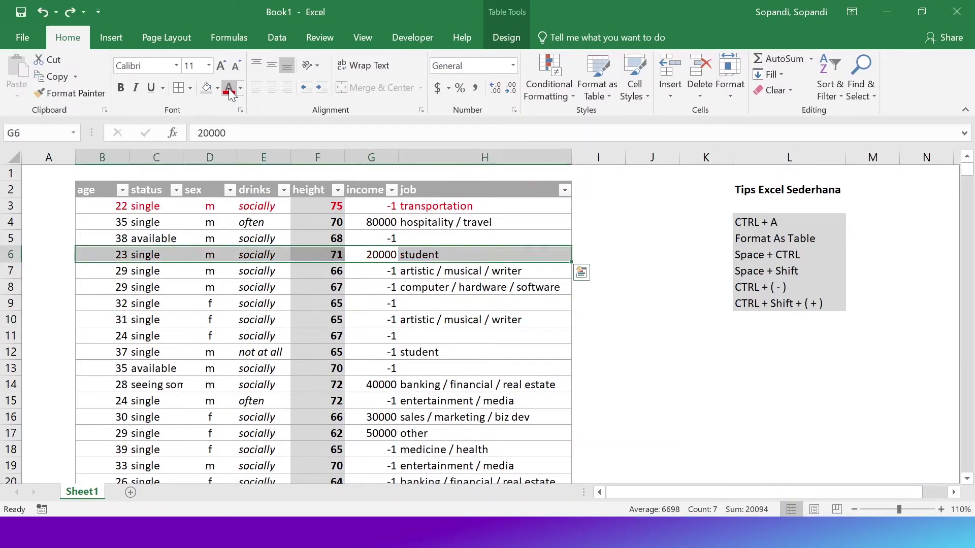
pyautogui.click(229, 90)
# Color the text of the table's cells in row 8 red.
pyautogui.press('Down')
pyautogui.press('Down')
pyautogui.hotkey('shift', 'space')
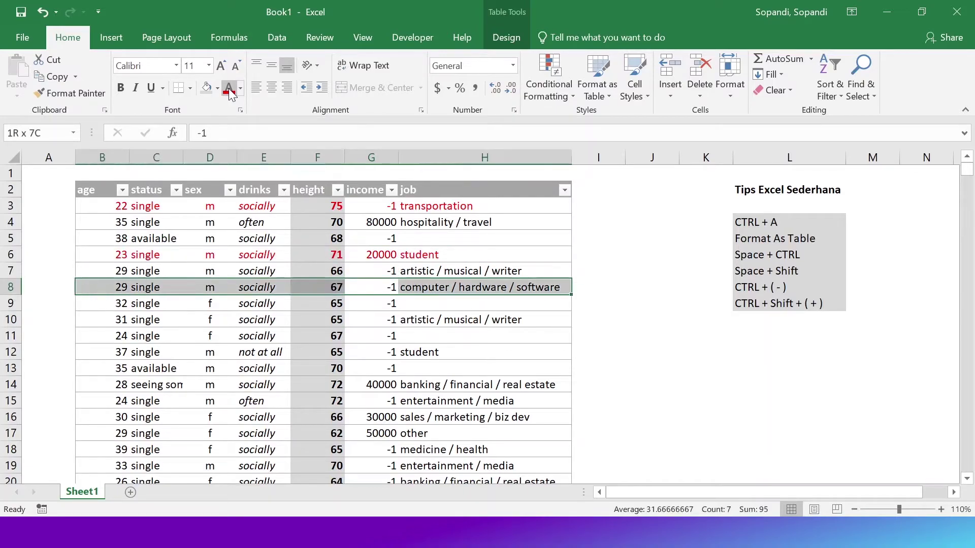
pyautogui.click(229, 90)
# Color the text of the table's cells in row 11 red, finishing on cell G14.
pyautogui.press('Down')
pyautogui.press('Down')
pyautogui.press('Down')
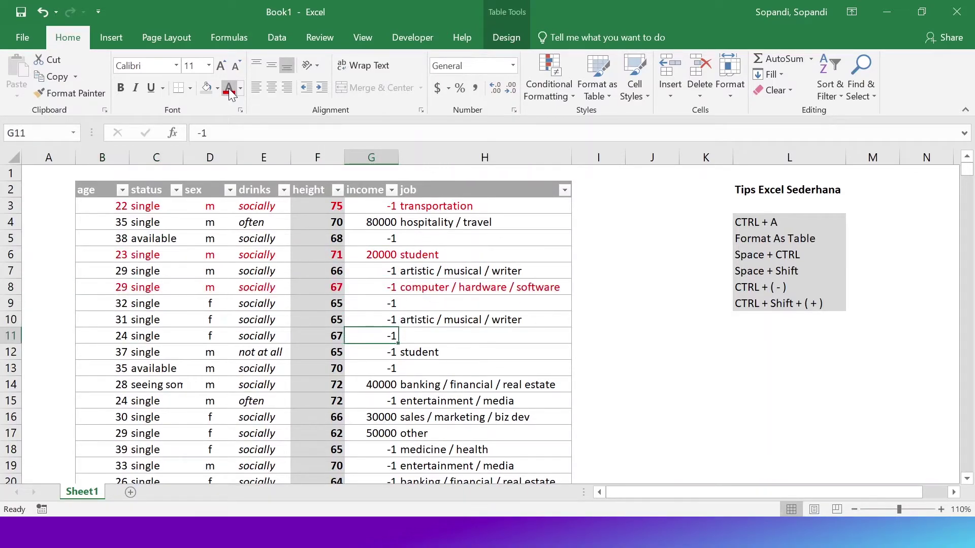
pyautogui.hotkey('shift', 'space')
pyautogui.click(229, 90)
pyautogui.press('Down')
pyautogui.press('Down')
pyautogui.press('Down')
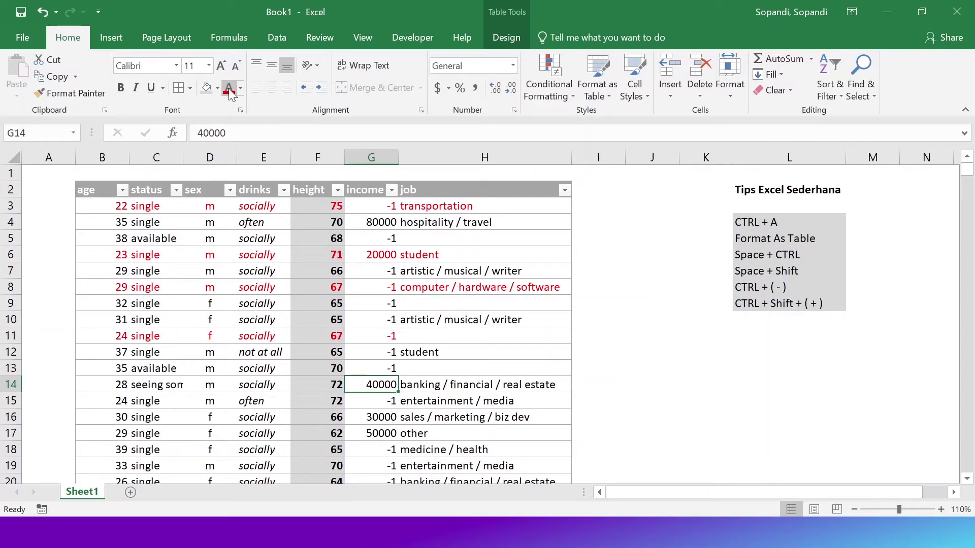
pyautogui.press('Left')
pyautogui.press('Up')
pyautogui.press('Up')
pyautogui.press('Up')
pyautogui.press('Up')
pyautogui.press('Up')
pyautogui.press('Up')
pyautogui.press('Up')
pyautogui.press('Up')
pyautogui.press('Up')
pyautogui.press('Up')
pyautogui.press('Up')
pyautogui.press('Up')
pyautogui.press('Down')
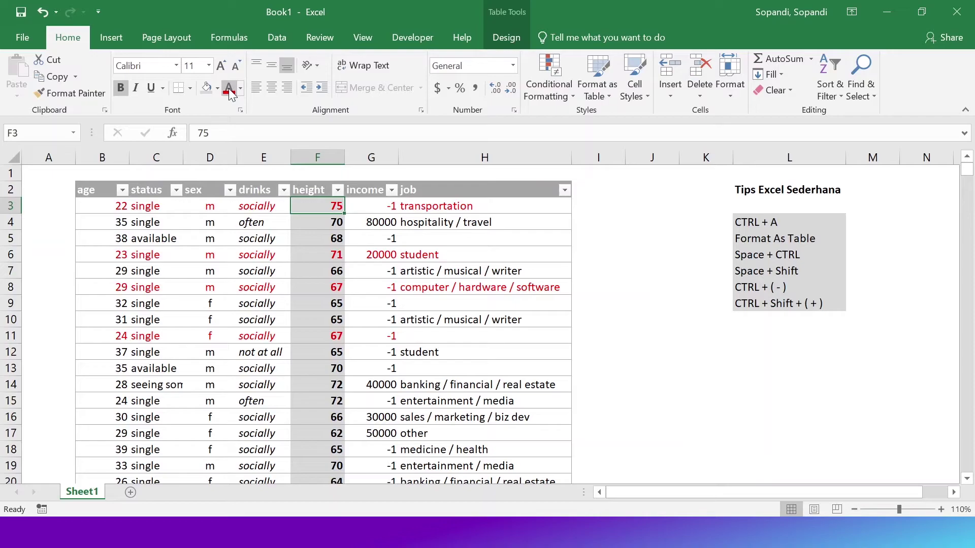
# Enter the text "data" in cell J7, outside the table.
pyautogui.press('Right')
pyautogui.press('Right')
pyautogui.press('Right')
pyautogui.press('Right')
pyautogui.press('Right')
pyautogui.press('Right')
pyautogui.press('Down')
pyautogui.press('Down')
pyautogui.press('Down')
pyautogui.press('Down')
pyautogui.press('Left')
pyautogui.press('Left')
pyautogui.write('data')
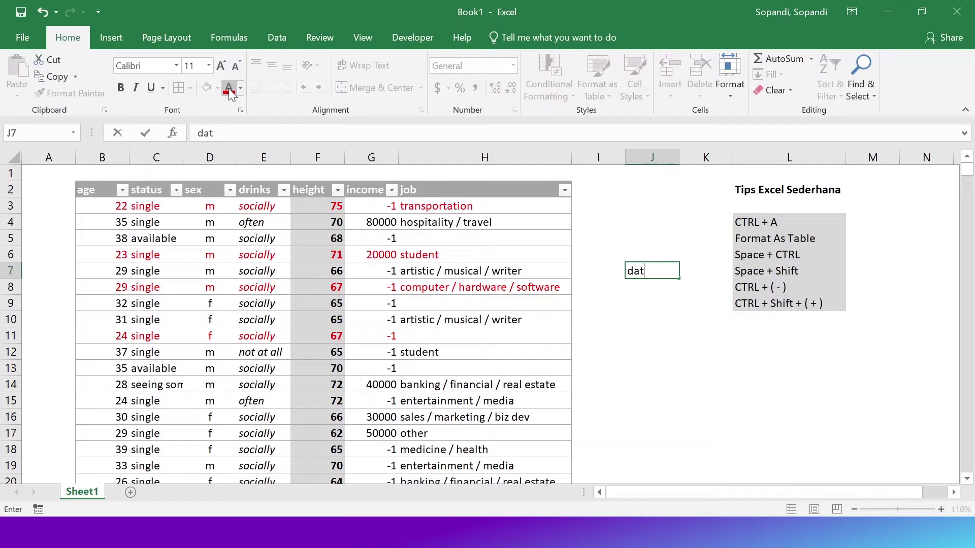
pyautogui.press('Return')
# Delete cell J7 together with its entry.
pyautogui.press('Up')
pyautogui.hotkey('ctrl', '-')
pyautogui.press('Down')
pyautogui.press('Return')
# Select the table's cells in row 3 and open Quick Analysis for them.
pyautogui.press('Down')
pyautogui.press('Left')
pyautogui.press('Left')
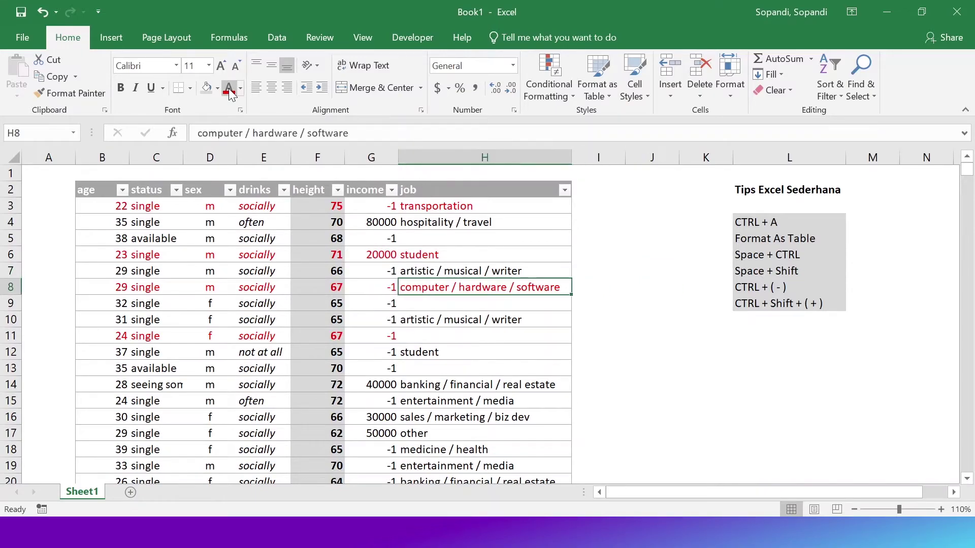
pyautogui.press('Left')
pyautogui.press('Up')
pyautogui.press('Up')
pyautogui.press('Up')
pyautogui.press('Up')
pyautogui.press('Up')
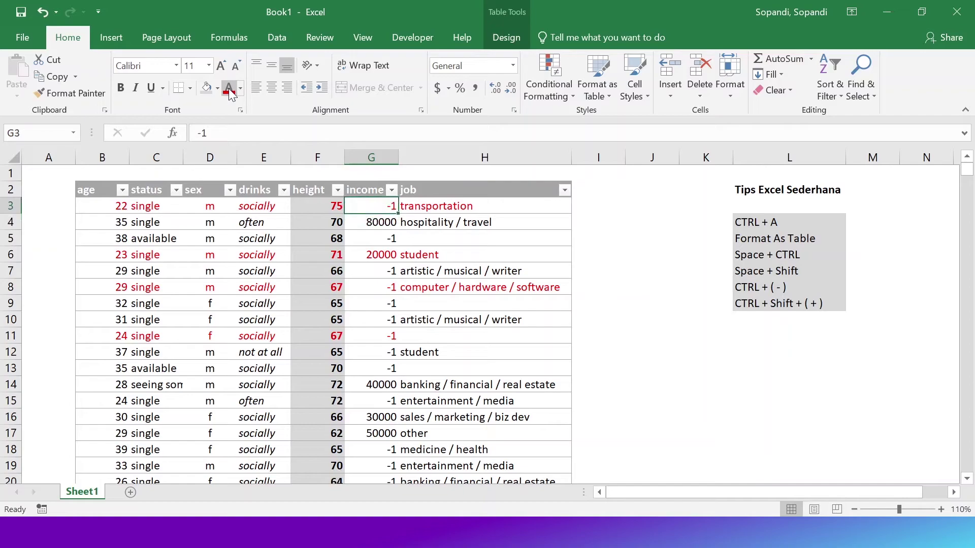
pyautogui.hotkey('shift', 'space')
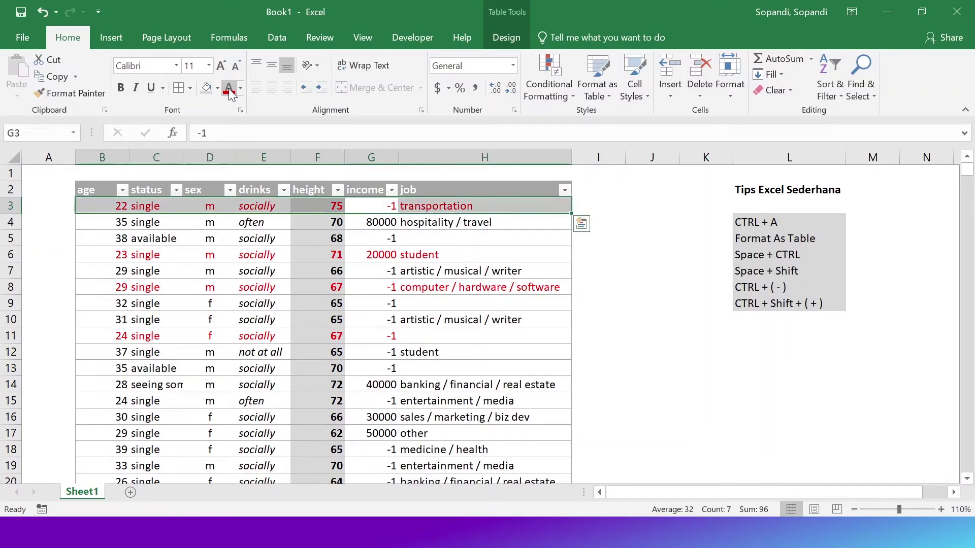
pyautogui.hotkey('ctrl', 'q')
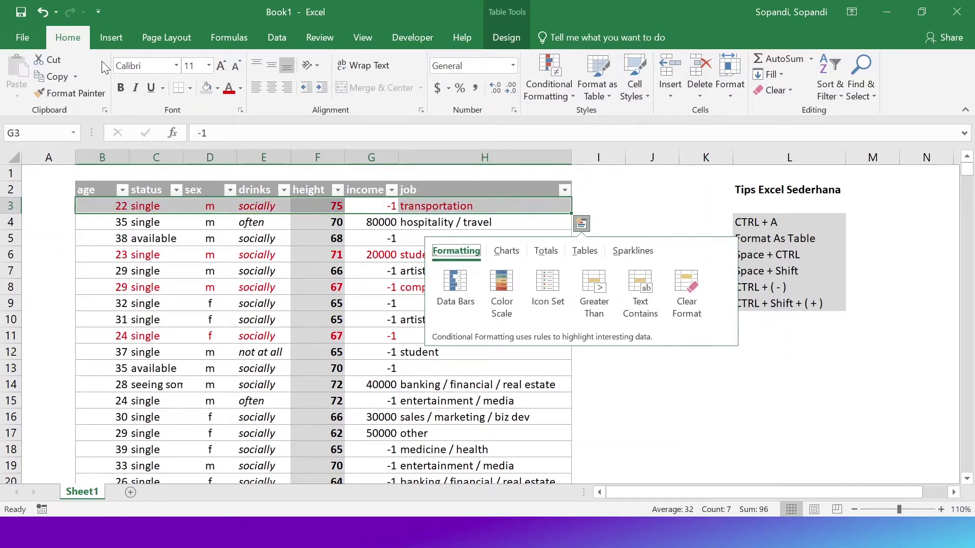
# Delete three records from the table: the ones originally in rows 3, 5 and 9.
pyautogui.click(271, 284)
pyautogui.press('Up')
pyautogui.press('Up')
pyautogui.press('Up')
pyautogui.press('Up')
pyautogui.press('Up')
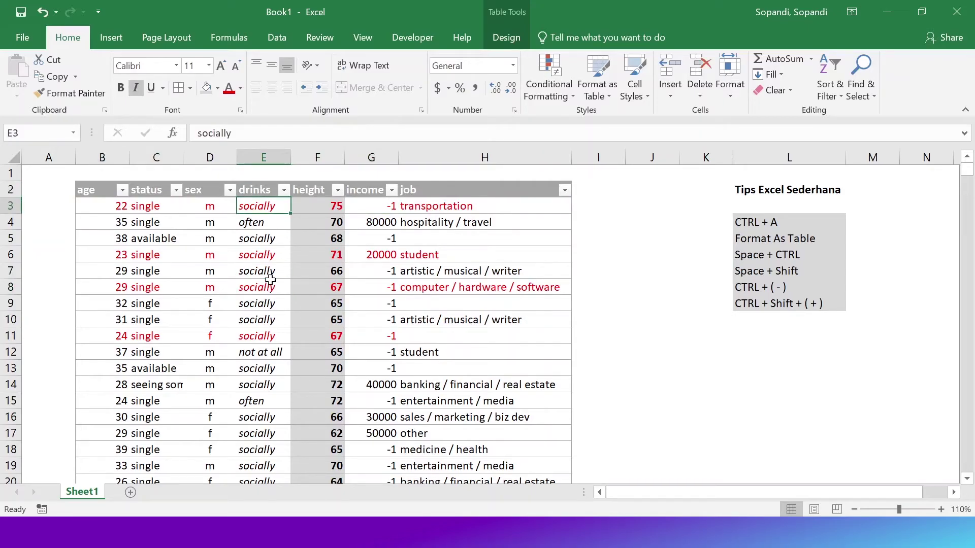
pyautogui.hotkey('ctrl', 'space')
pyautogui.hotkey('shift', 'space')
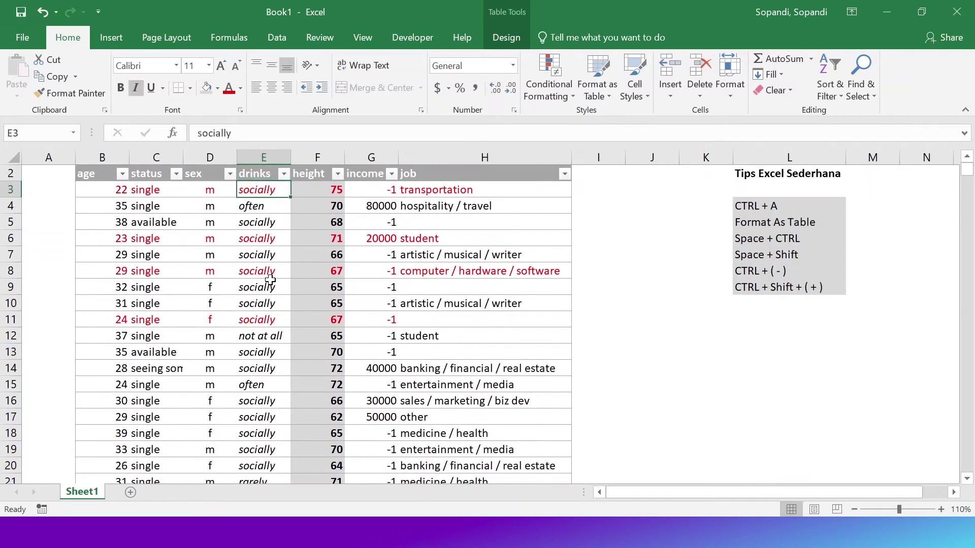
pyautogui.press('Down')
pyautogui.press('Down')
pyautogui.press('Up')
pyautogui.hotkey('shift', 'space')
pyautogui.hotkey('ctrl', '-')
pyautogui.press('Down')
pyautogui.press('Down')
pyautogui.press('Down')
pyautogui.hotkey('shift', 'space')
pyautogui.hotkey('ctrl', '-')
pyautogui.press('Up')
pyautogui.press('Up')
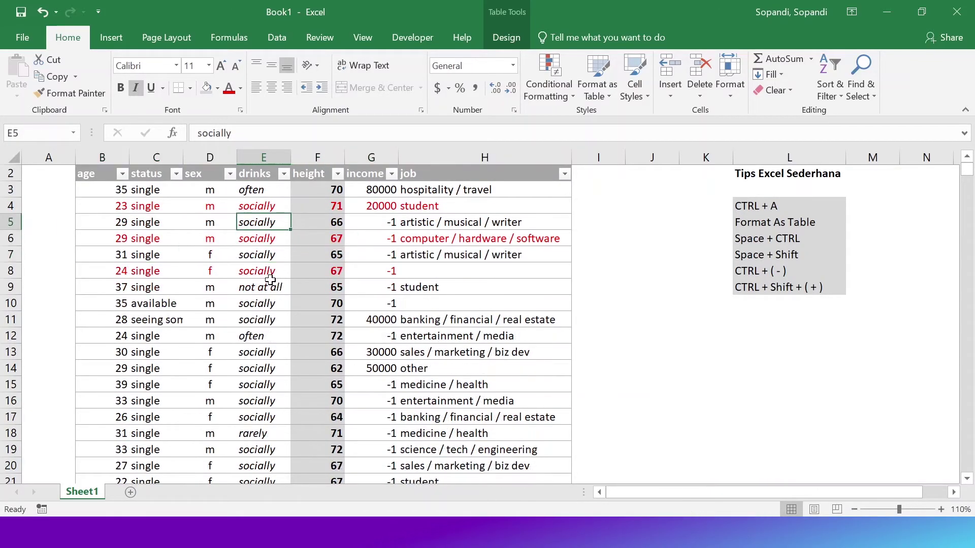
# Delete six consecutive records from the table, starting with the one in row 5.
pyautogui.hotkey('shift', 'space')
pyautogui.hotkey('ctrl', '-')
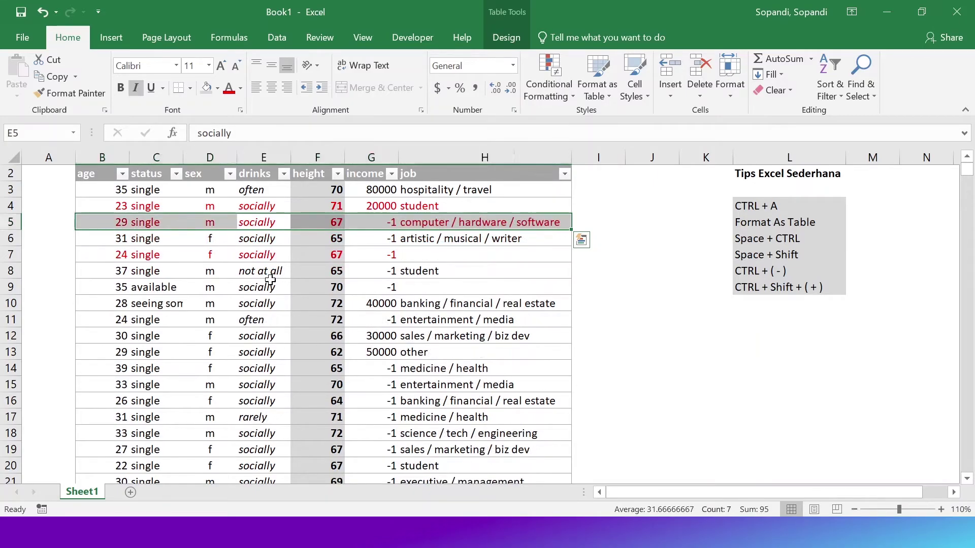
pyautogui.hotkey('ctrl', '-')
pyautogui.hotkey('ctrl', '-')
pyautogui.hotkey('ctrl', '-')
pyautogui.hotkey('ctrl', '-')
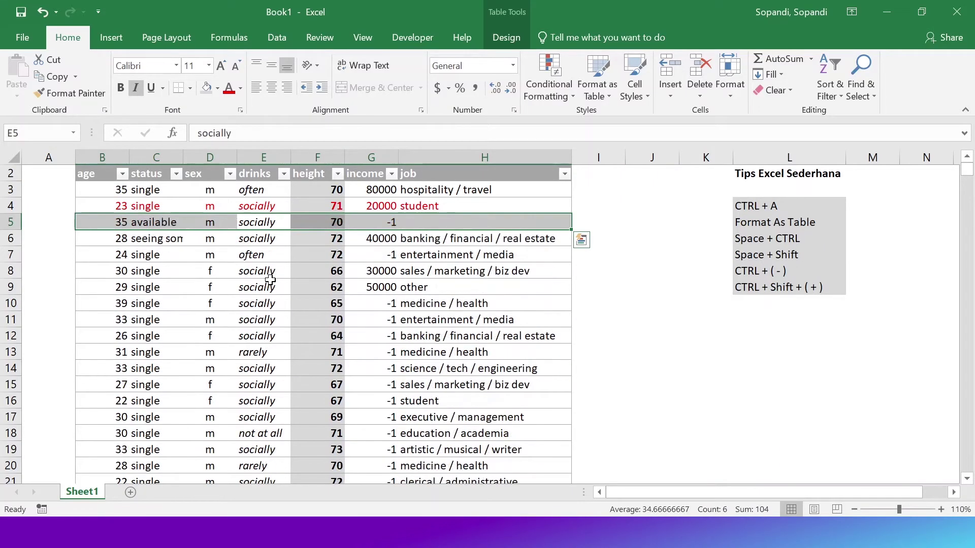
pyautogui.hotkey('ctrl', '-')
# Delete the table's record in row 6.
pyautogui.press('Down')
pyautogui.hotkey('shift', 'space')
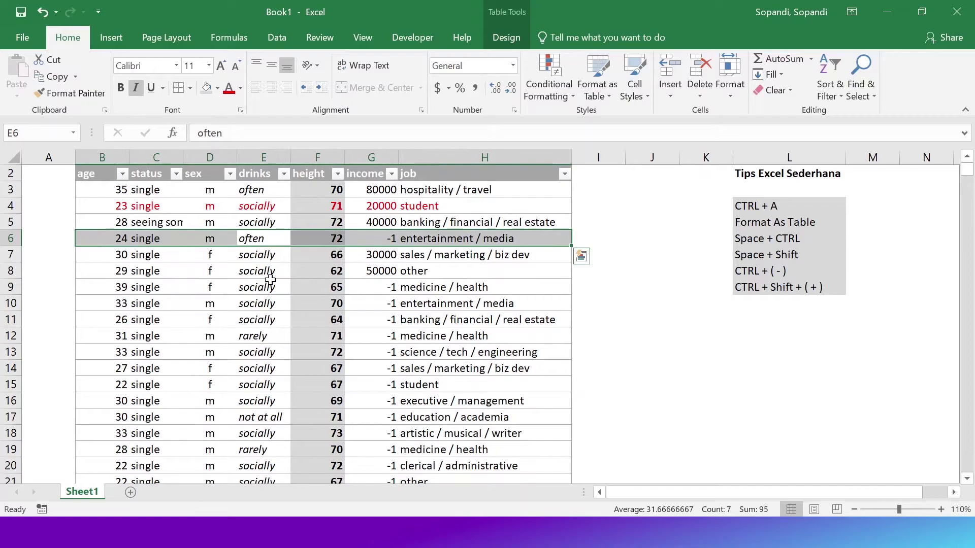
pyautogui.hotkey('ctrl', '-')
# Extend the selection from E8 to E19 and delete those twelve records from the table.
pyautogui.press('Down')
pyautogui.press('Down')
pyautogui.press('Down')
pyautogui.click(270, 274)
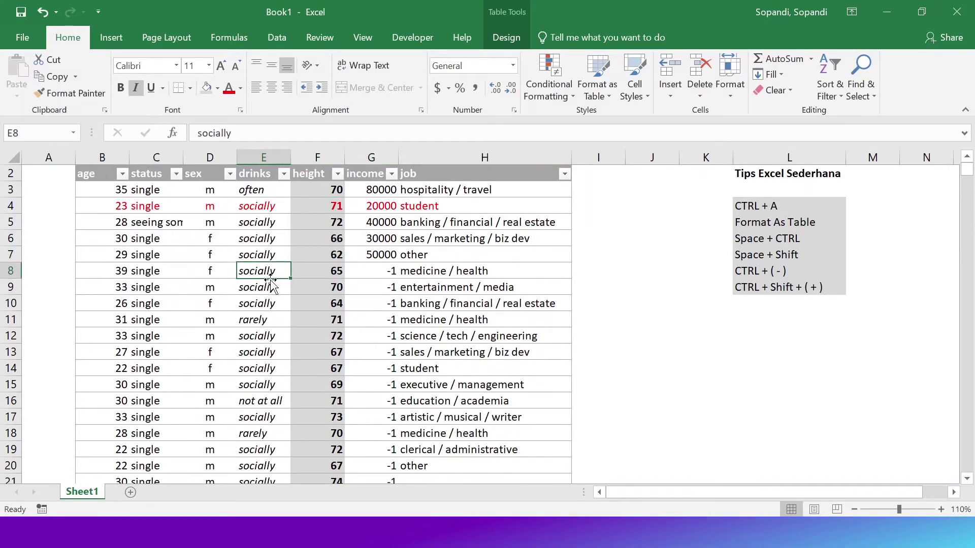
pyautogui.hotkey('shift', 'Down')
pyautogui.hotkey('shift', 'Down')
pyautogui.hotkey('shift', 'Down')
pyautogui.hotkey('shift', 'Down')
pyautogui.hotkey('shift', 'Down')
pyautogui.hotkey('shift', 'Down')
pyautogui.hotkey('shift', 'Down')
pyautogui.hotkey('shift', 'Down')
pyautogui.hotkey('shift', 'Down')
pyautogui.hotkey('shift', 'Down')
pyautogui.hotkey('shift', 'Down')
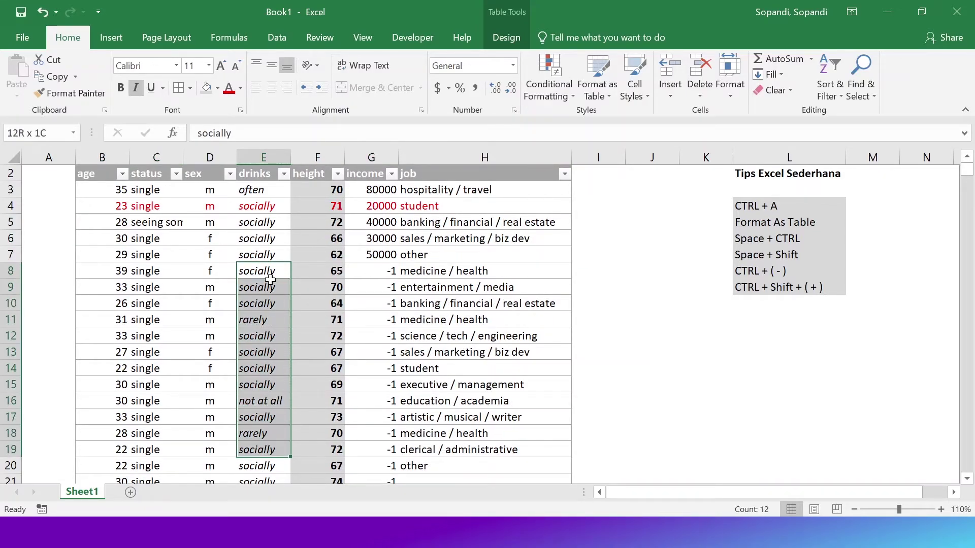
pyautogui.hotkey('shift', 'space')
pyautogui.hotkey('ctrl', '-')
# Select the record in B10:H10 and delete it with the Table Rows delete command.
pyautogui.press('Down')
pyautogui.press('Down')
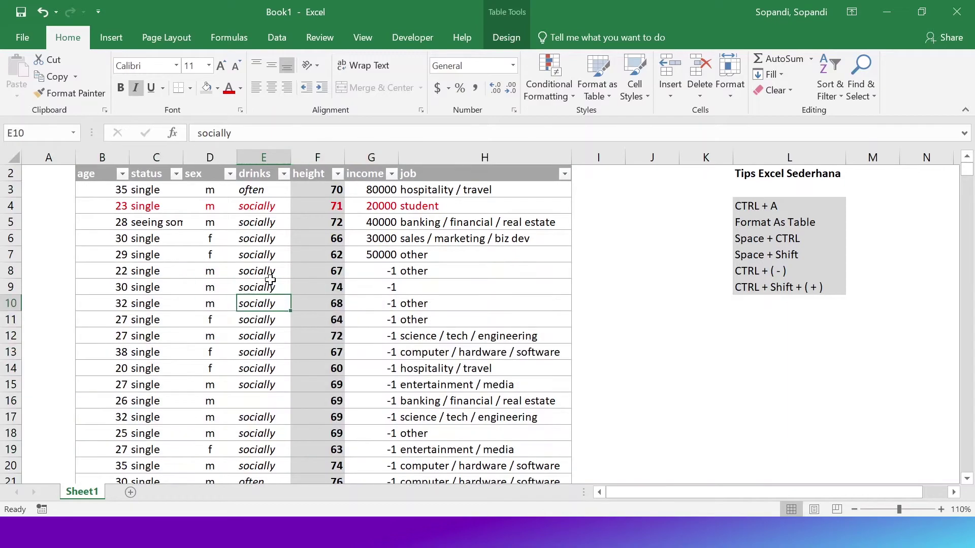
pyautogui.moveTo(108, 305); pyautogui.dragTo(545, 309)
pyautogui.rightClick(541, 305)
pyautogui.moveTo(587, 304)
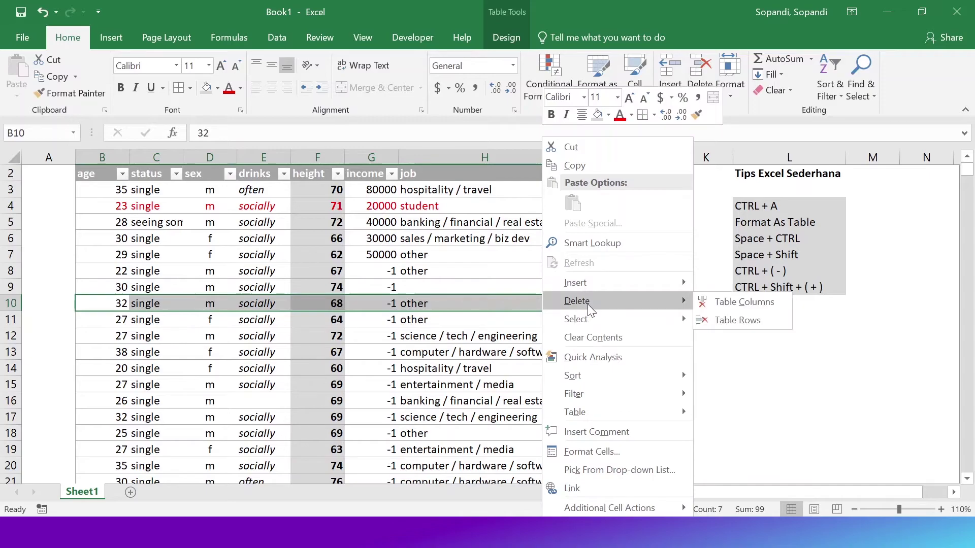
pyautogui.click(750, 319)
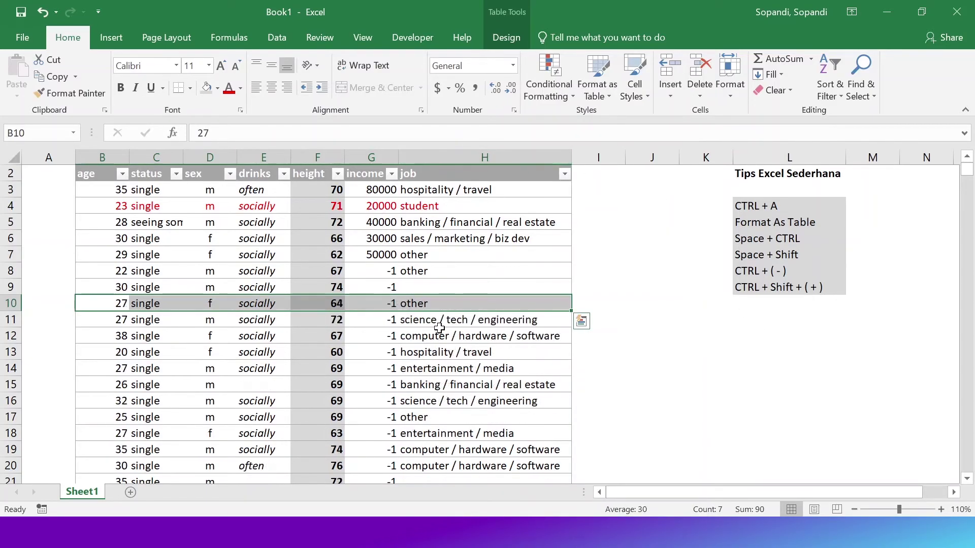
pyautogui.press('Down')
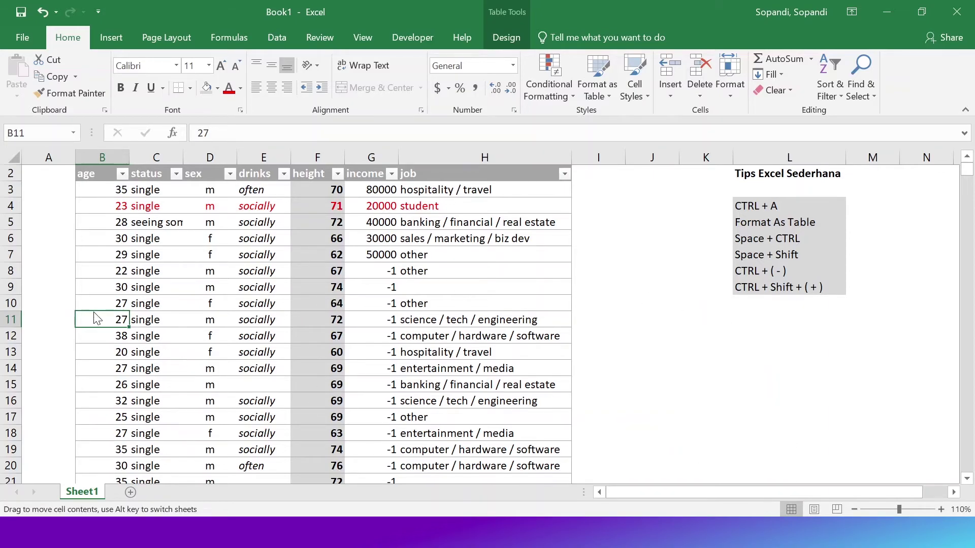
# Insert a blank table row above the record in row 7.
pyautogui.scroll(1, 133, 344)
pyautogui.press('Up')
pyautogui.press('Up')
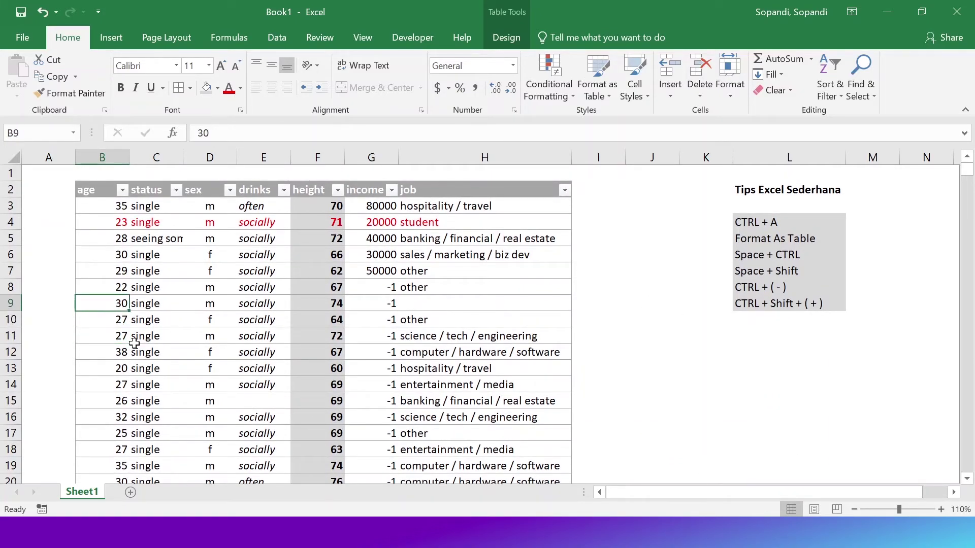
pyautogui.press('Right')
pyautogui.press('Right')
pyautogui.press('Right')
pyautogui.press('Right')
pyautogui.press('Right')
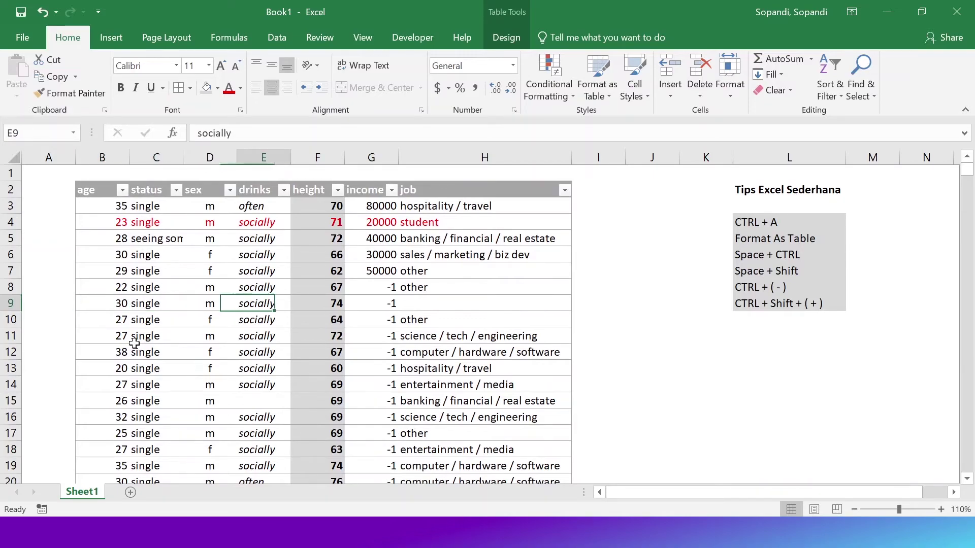
pyautogui.press('Left')
pyautogui.press('Left')
pyautogui.press('Left')
pyautogui.press('Left')
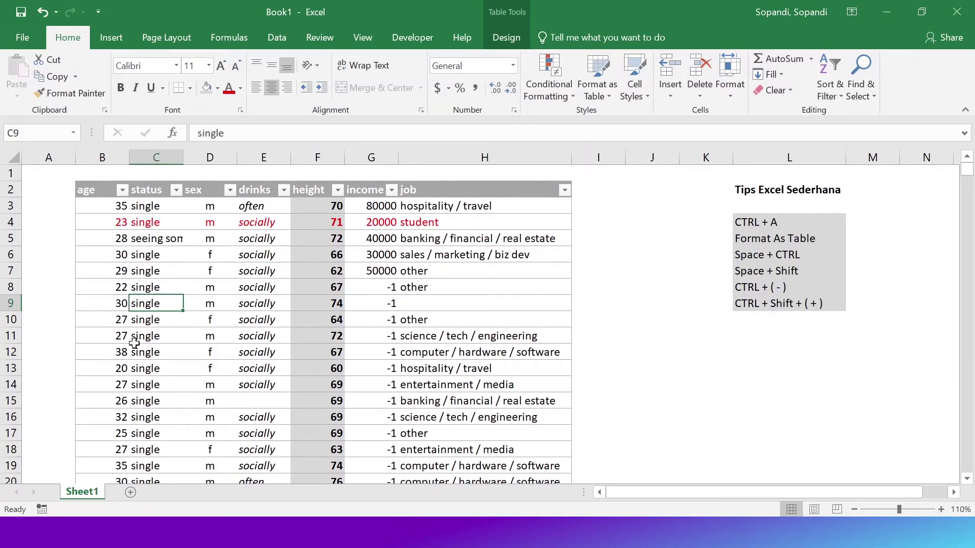
pyautogui.press('Up')
pyautogui.press('Up')
pyautogui.hotkey('shift', 'space')
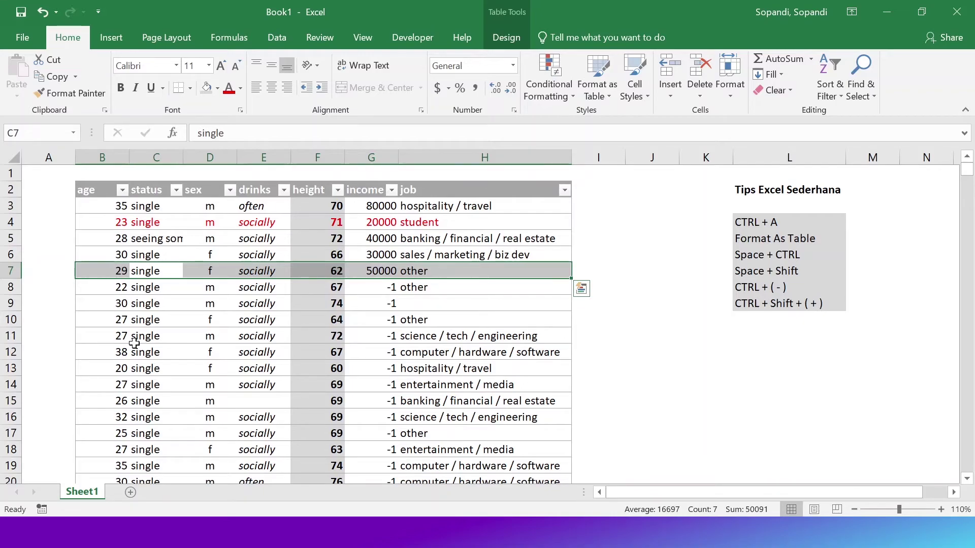
pyautogui.hotkey('ctrl', 'shift', '+')
pyautogui.press('Down')
pyautogui.press('Up')
pyautogui.press('Down')
pyautogui.press('Down')
pyautogui.press('Up')
pyautogui.press('Up')
pyautogui.press('Up')
pyautogui.press('Down')
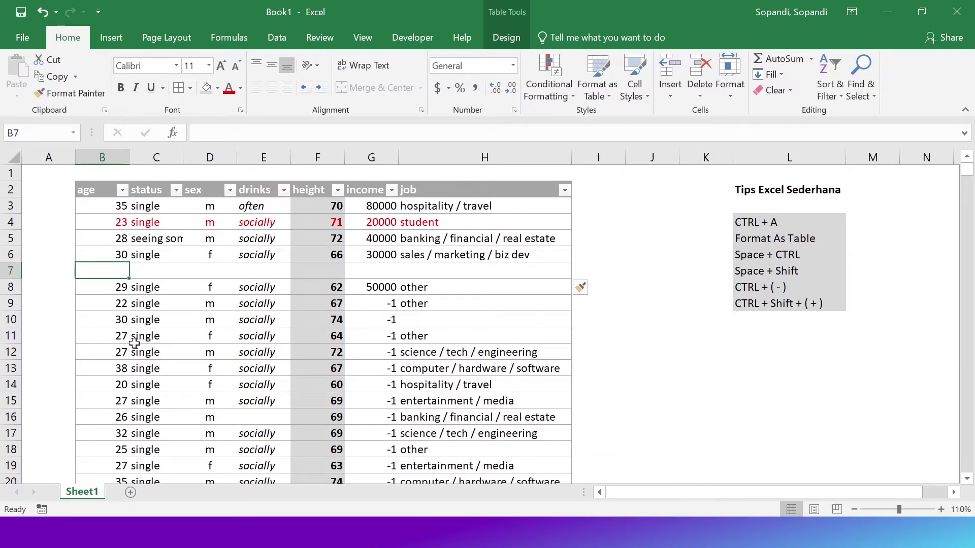
# Insert two blank table rows above the record in row 8.
pyautogui.press('Down')
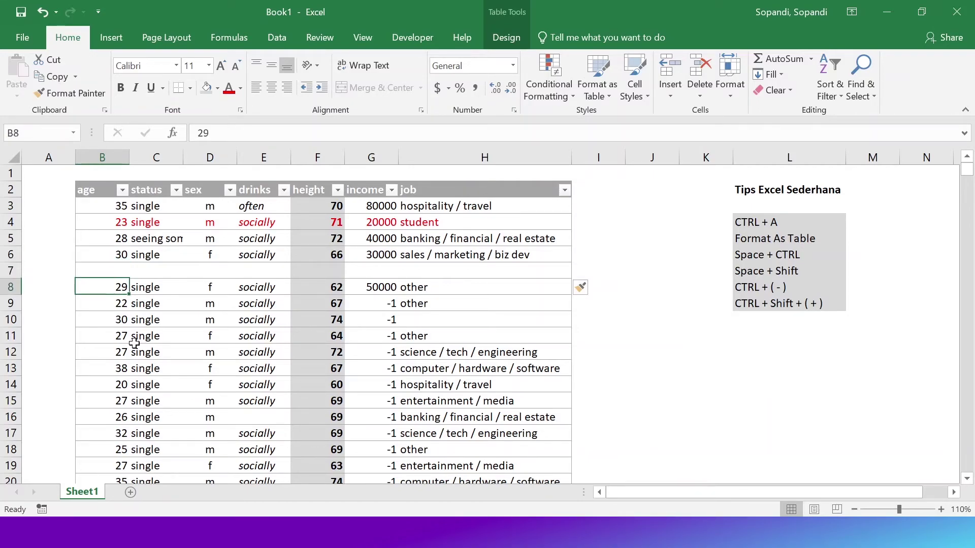
pyautogui.hotkey('shift', 'space')
pyautogui.hotkey('ctrl', 'shift', '+')
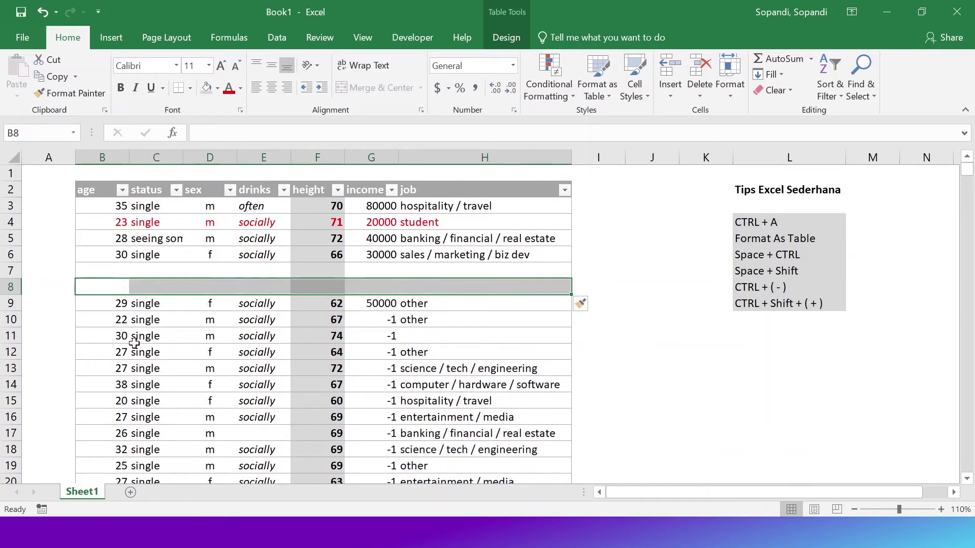
pyautogui.hotkey('ctrl', 'shift', '+')
pyautogui.press('Down')
pyautogui.press('Down')
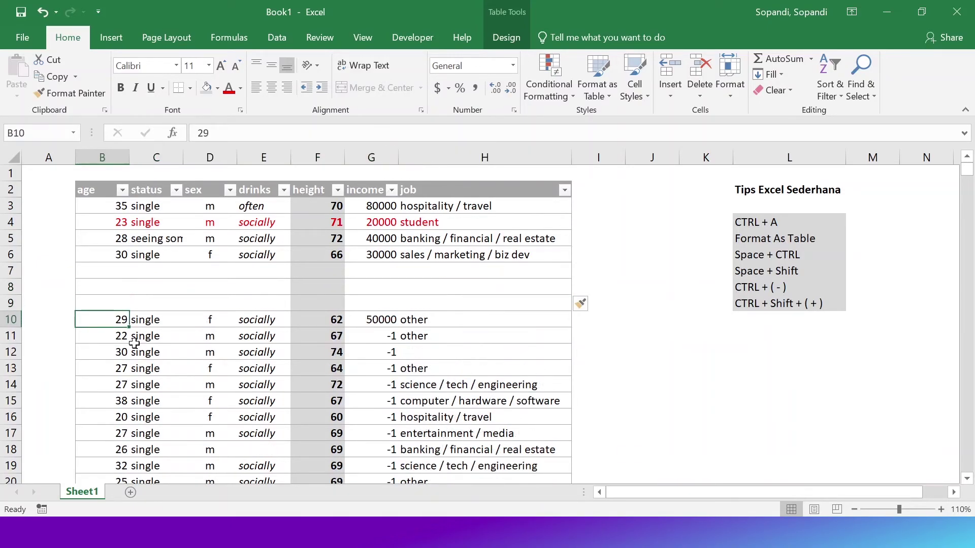
# Insert one more blank table row above the record in row 10.
pyautogui.hotkey('ctrl', 'a')
pyautogui.press('Down')
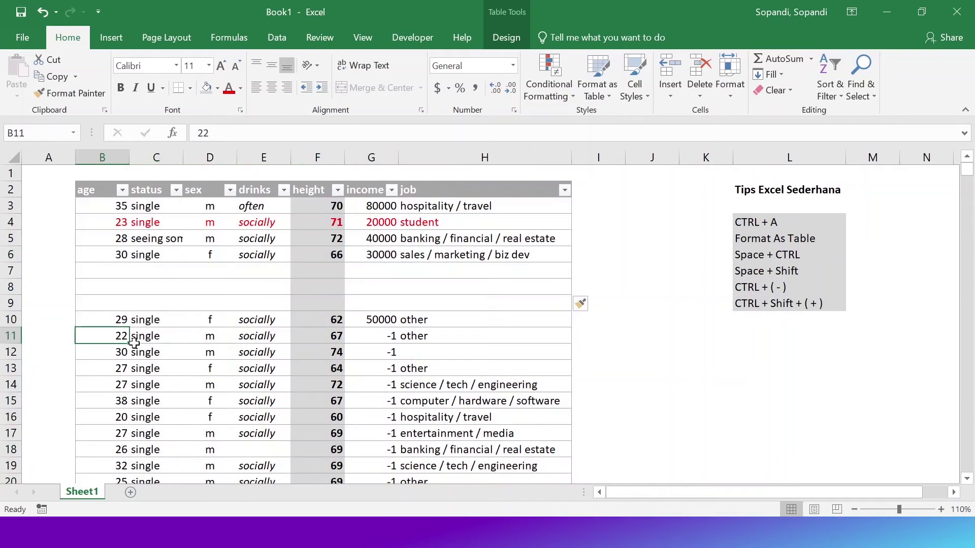
pyautogui.press('Up')
pyautogui.hotkey('shift', 'space')
pyautogui.hotkey('ctrl', 'shift', '+')
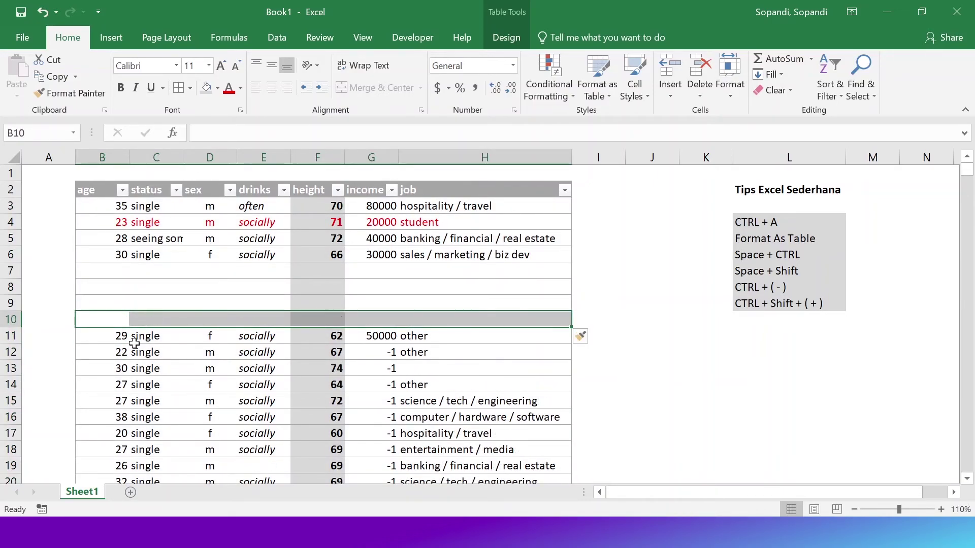
# Insert three blank table columns before the drinks column, starting from cell E3.
pyautogui.click(246, 205)
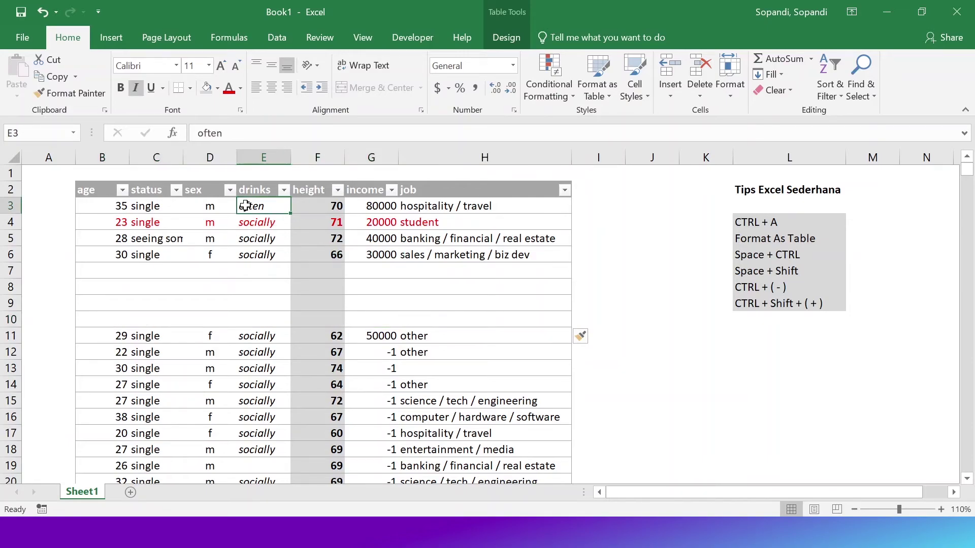
pyautogui.hotkey('ctrl', 'shift', 'Down')
pyautogui.hotkey('ctrl', 'shift', '+')
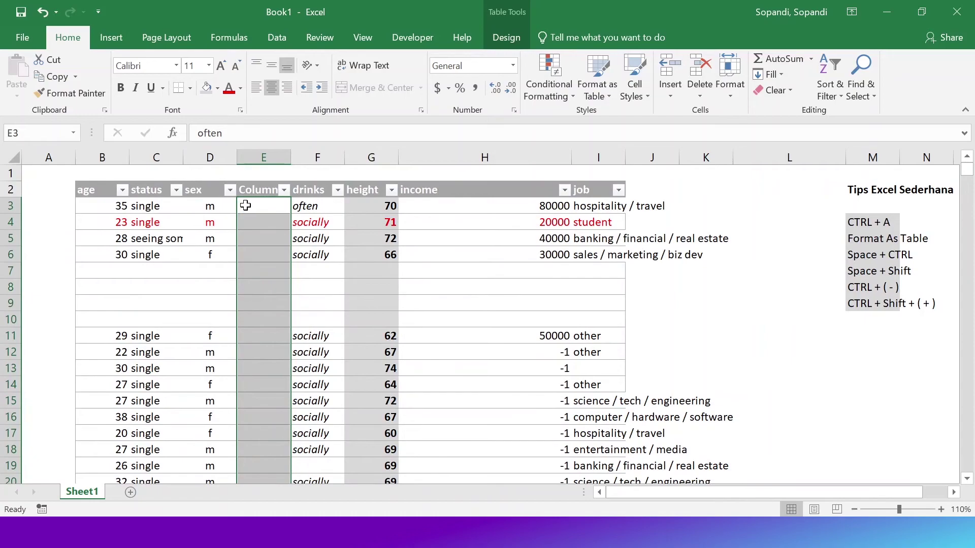
pyautogui.hotkey('ctrl', 'shift', '+')
pyautogui.hotkey('ctrl', 'shift', '+')
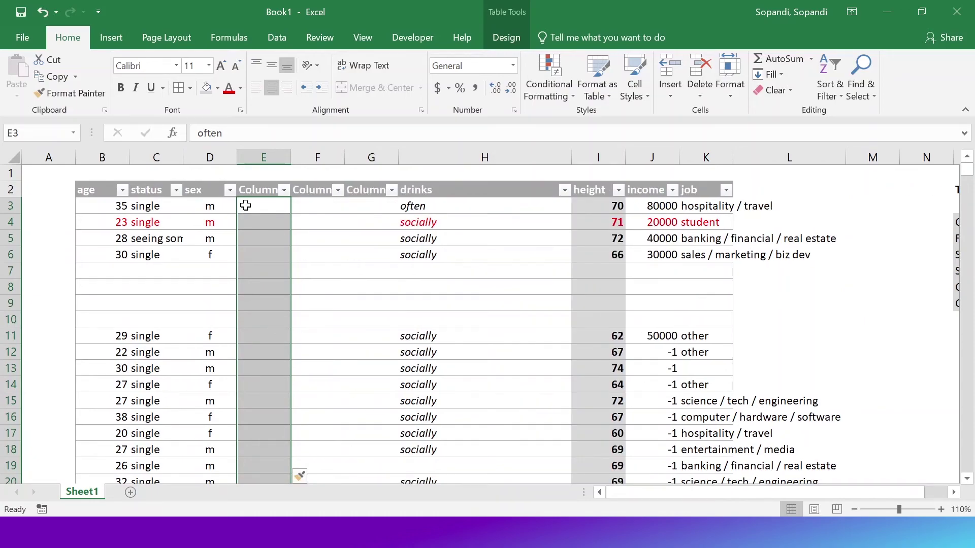
# Undo the three column insertions and the last row insertion.
pyautogui.hotkey('ctrl', '-')
pyautogui.hotkey('ctrl', '-')
pyautogui.hotkey('ctrl', '-')
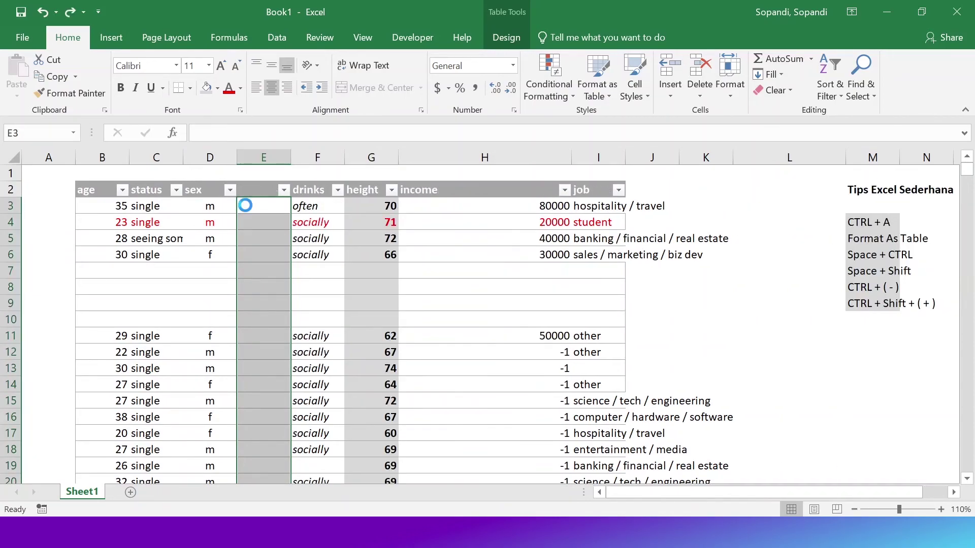
pyautogui.hotkey('ctrl', '-')
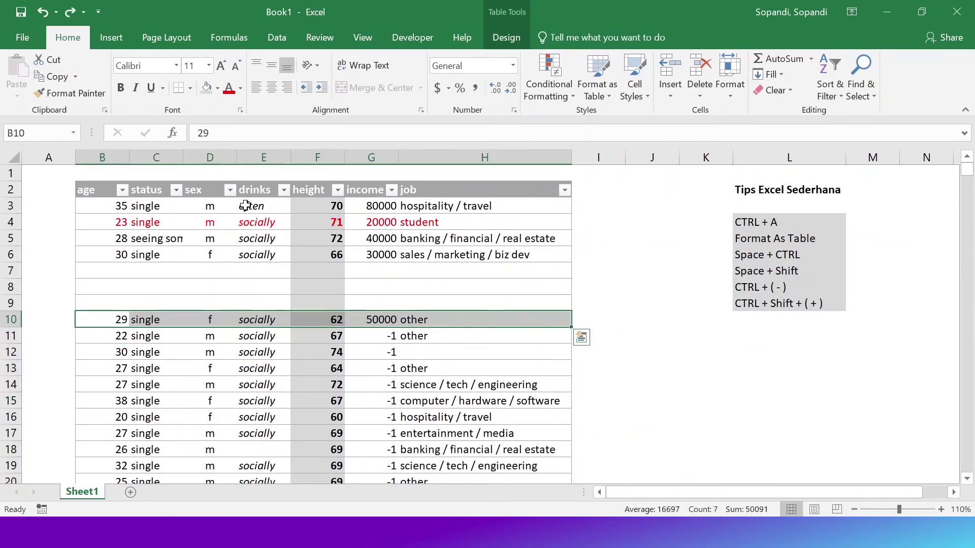
pyautogui.hotkey('ctrl', 'q')
# Delete the three blank table rows 7 to 9, finishing on cell K11 outside the table.
pyautogui.moveTo(223, 282); pyautogui.dragTo(199, 297)
pyautogui.hotkey('shift', 'space')
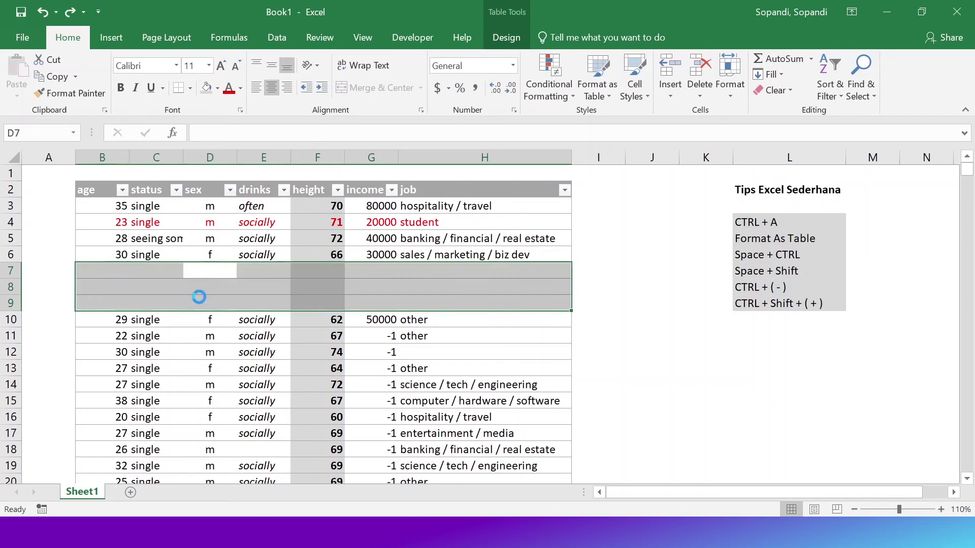
pyautogui.hotkey('ctrl', '-')
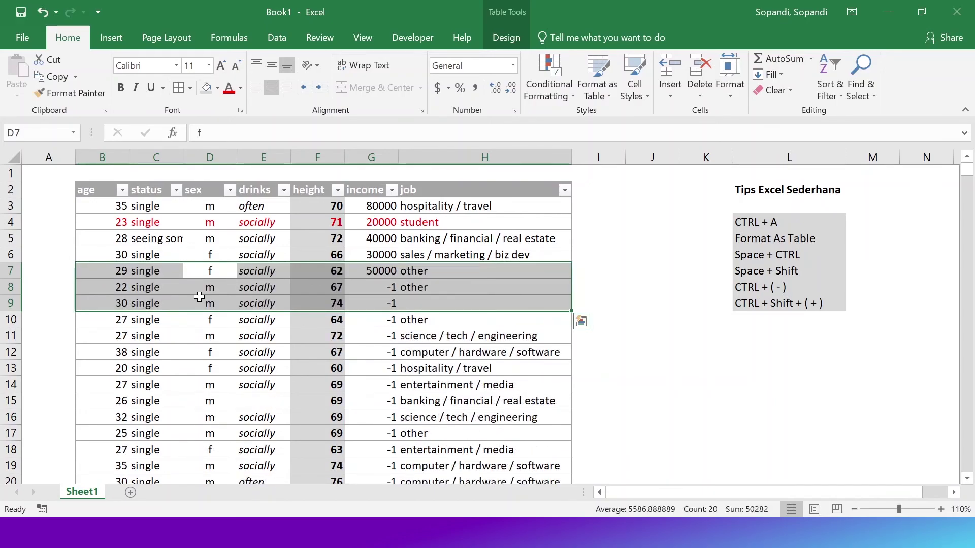
pyautogui.click(681, 335)
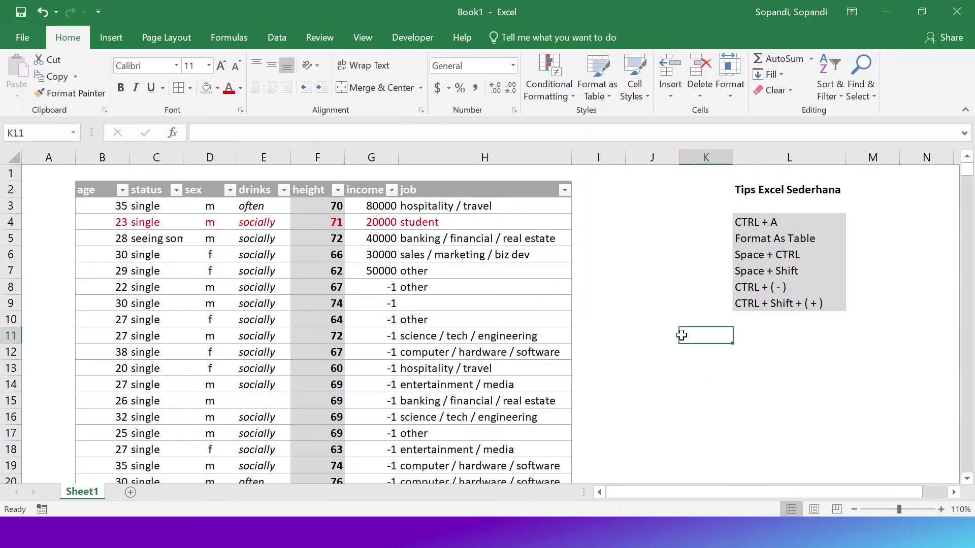